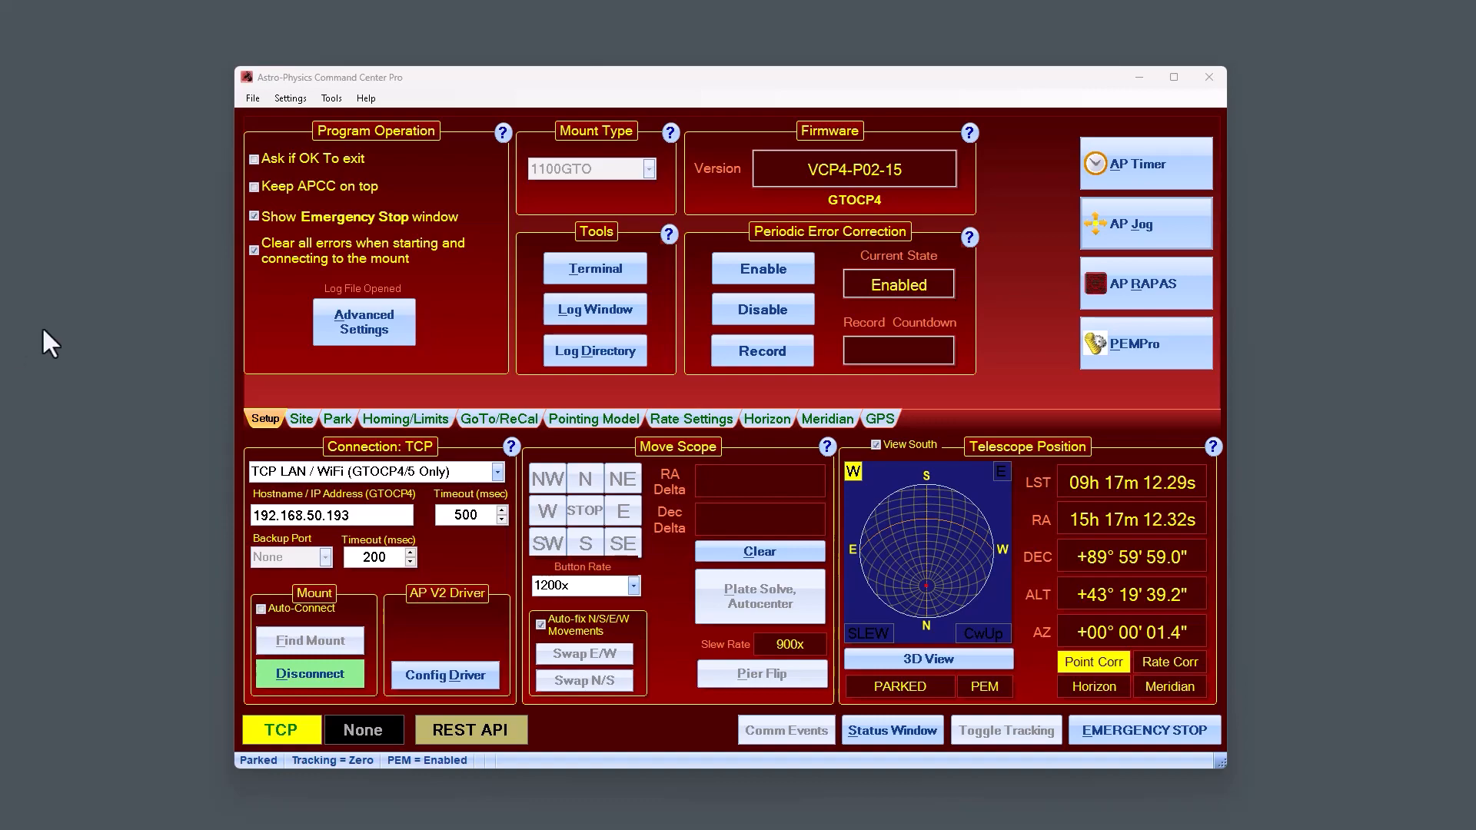
View the program's About information to check the installed version.
{"action": "left_click", "coordinate": [367, 99]}
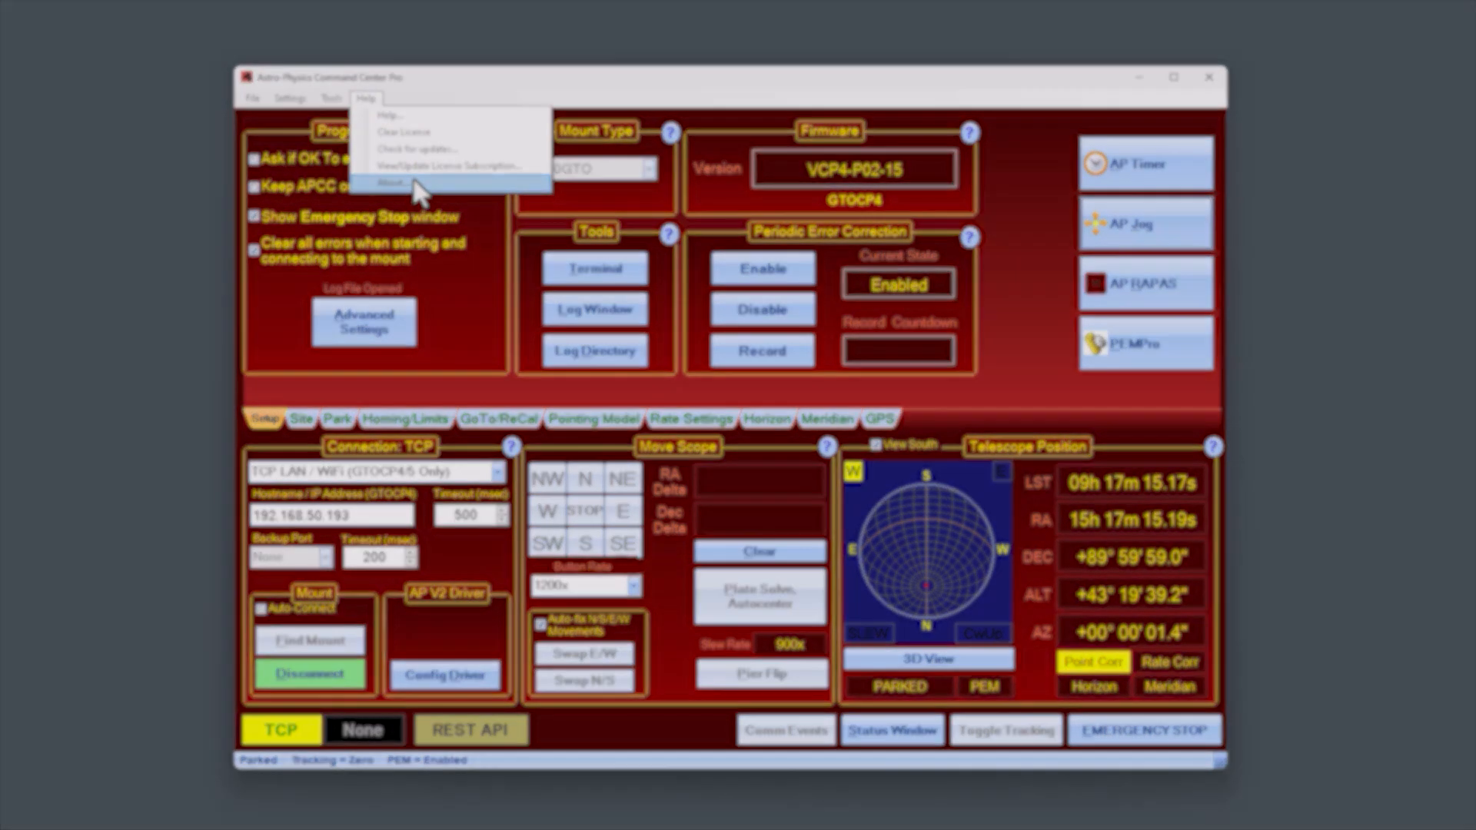
{"action": "left_click", "coordinate": [413, 183]}
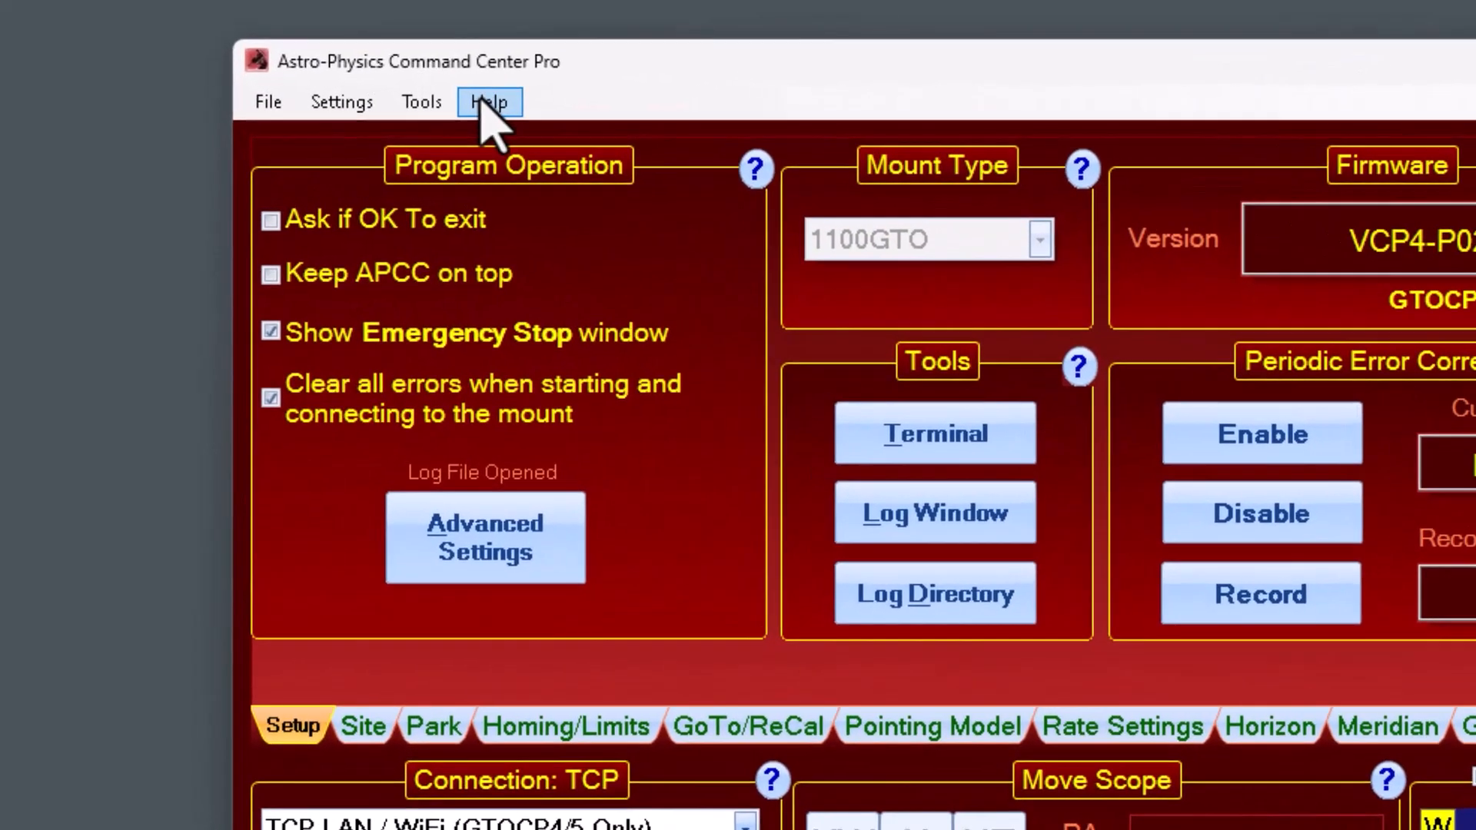
{"action": "left_click", "coordinate": [366, 98]}
{"action": "left_click", "coordinate": [513, 137]}
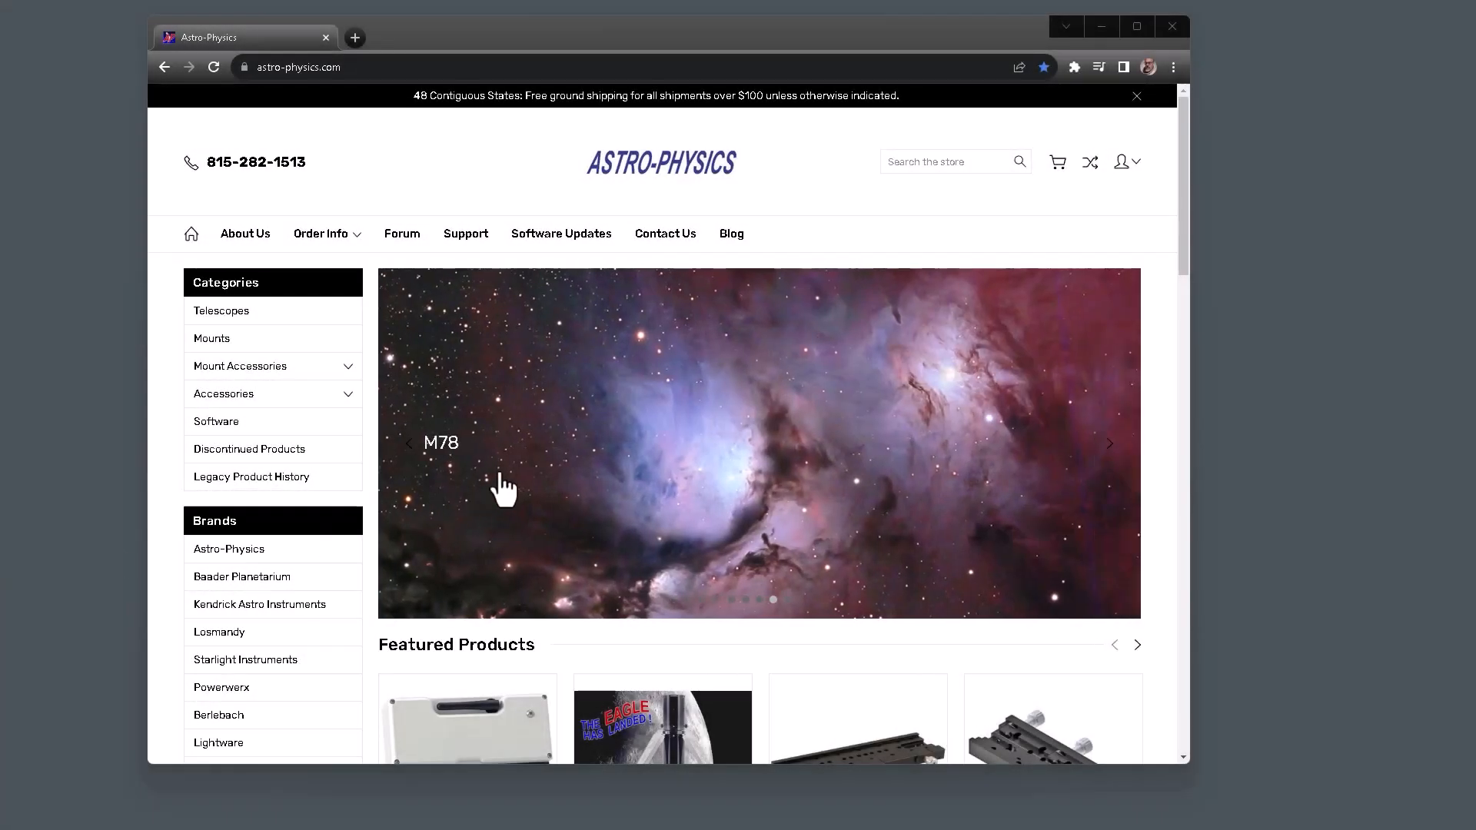
In the browser, open the Software Updates page of the Astro-Physics website and look through it.
{"action": "left_click", "coordinate": [593, 244]}
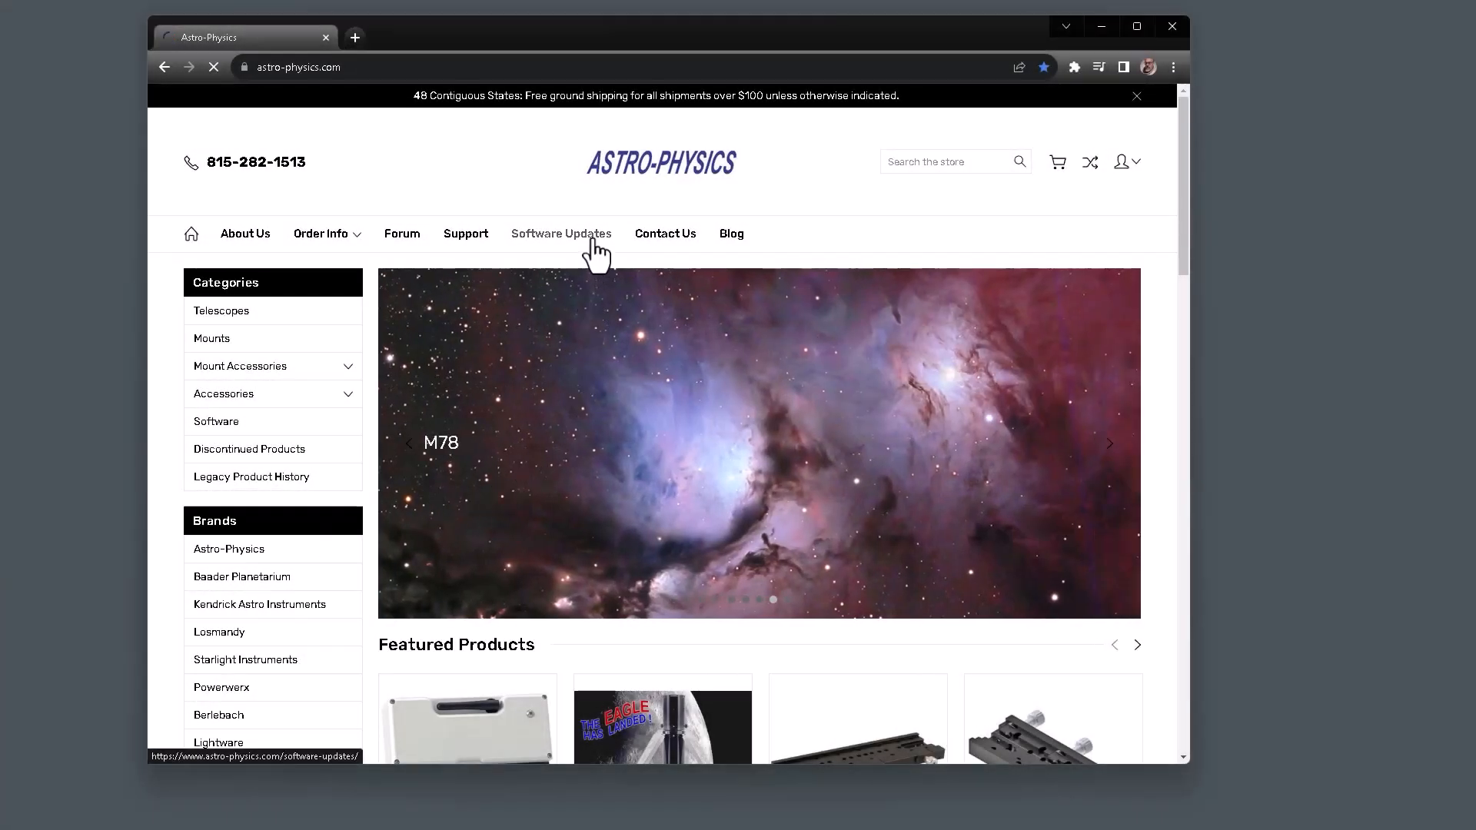
{"action": "scroll", "coordinate": [555, 446], "scroll_direction": "down", "scroll_amount": 4}
{"action": "scroll", "coordinate": [552, 442], "scroll_direction": "down", "scroll_amount": 1}
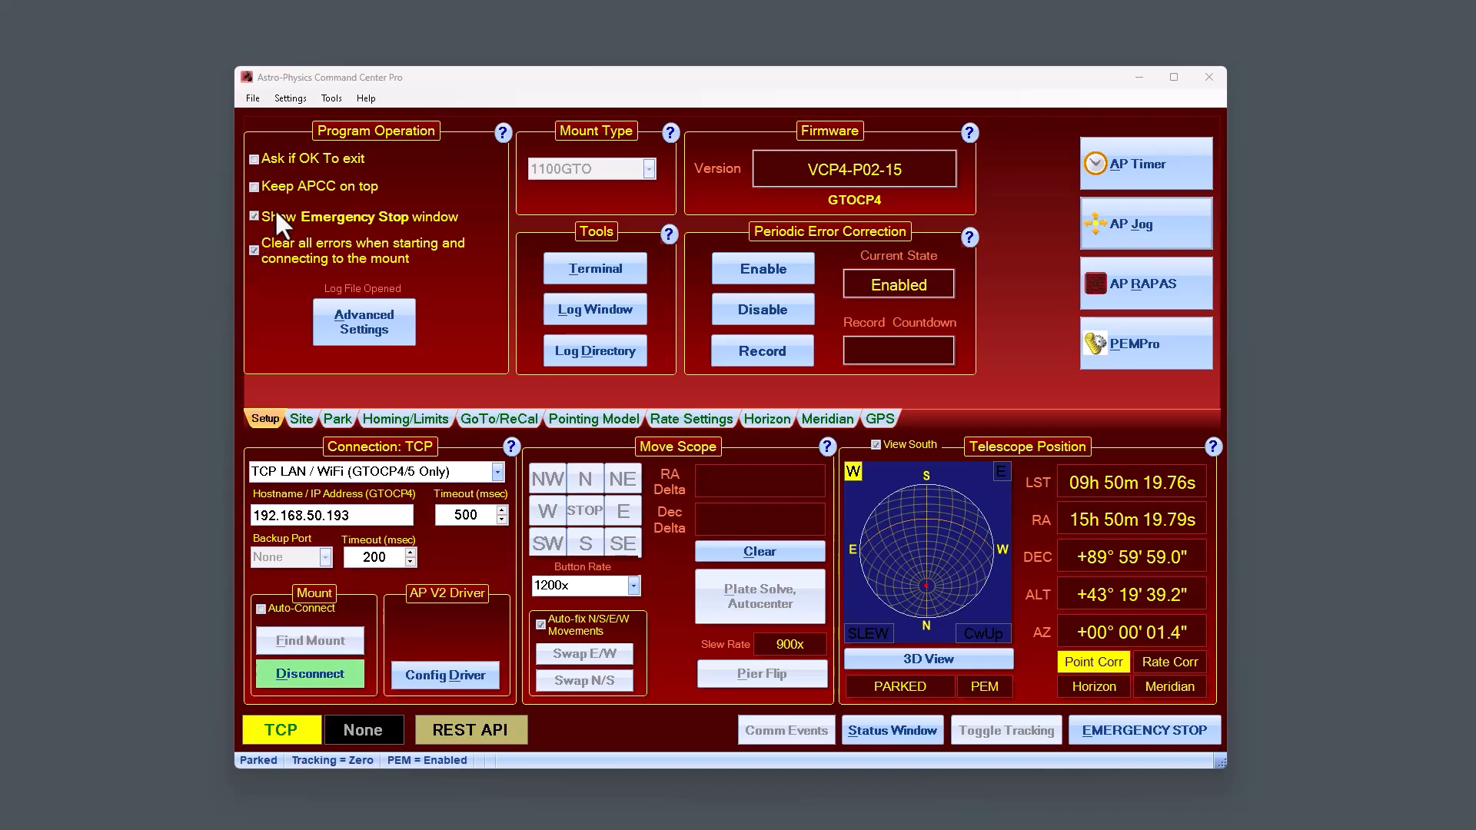
Switch back to Astro-Physics Command Center Pro and open the view for checking or updating the license subscription.
{"action": "left_click", "coordinate": [366, 99]}
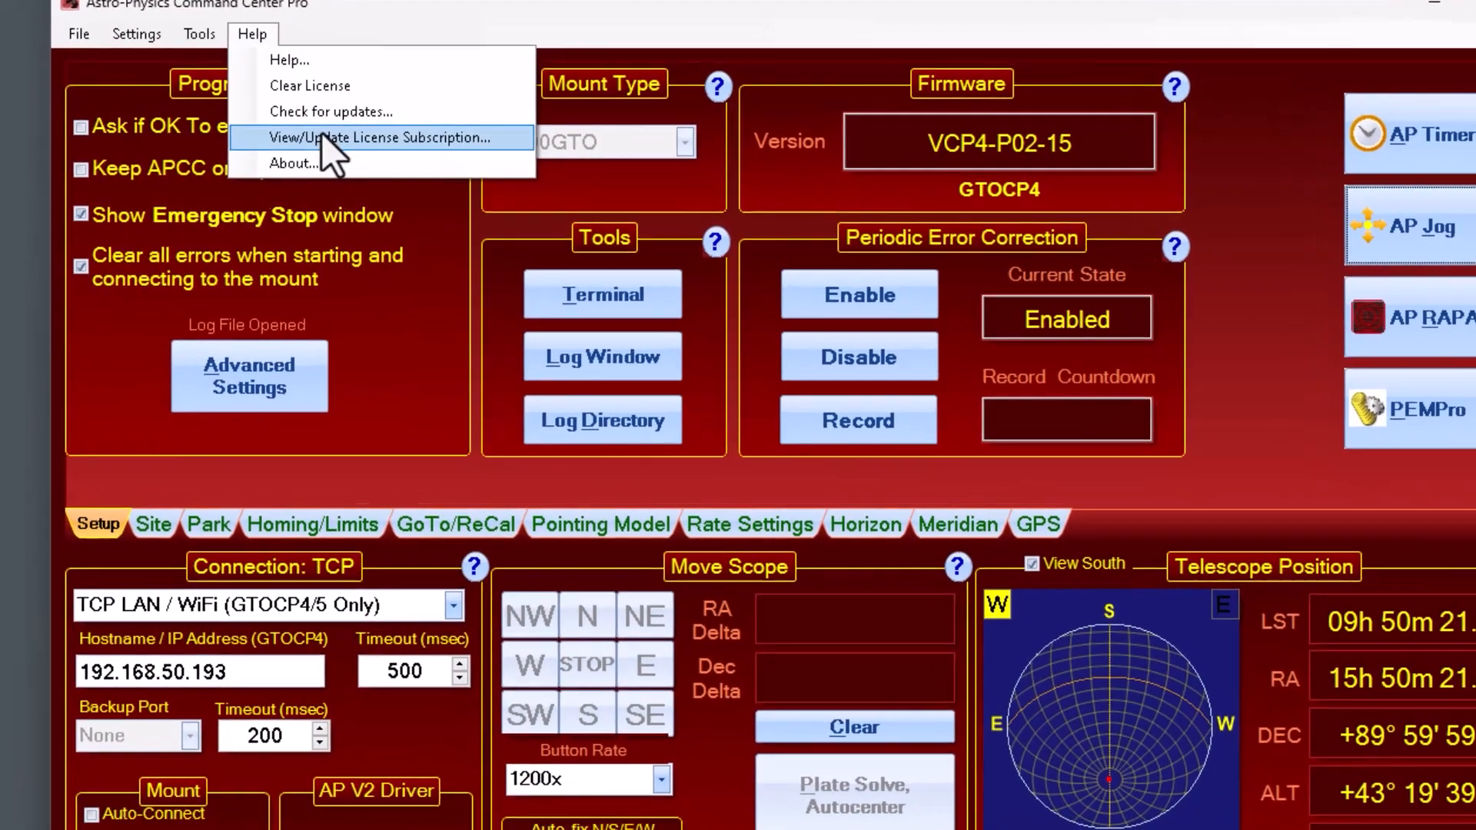
{"action": "left_click", "coordinate": [323, 137]}
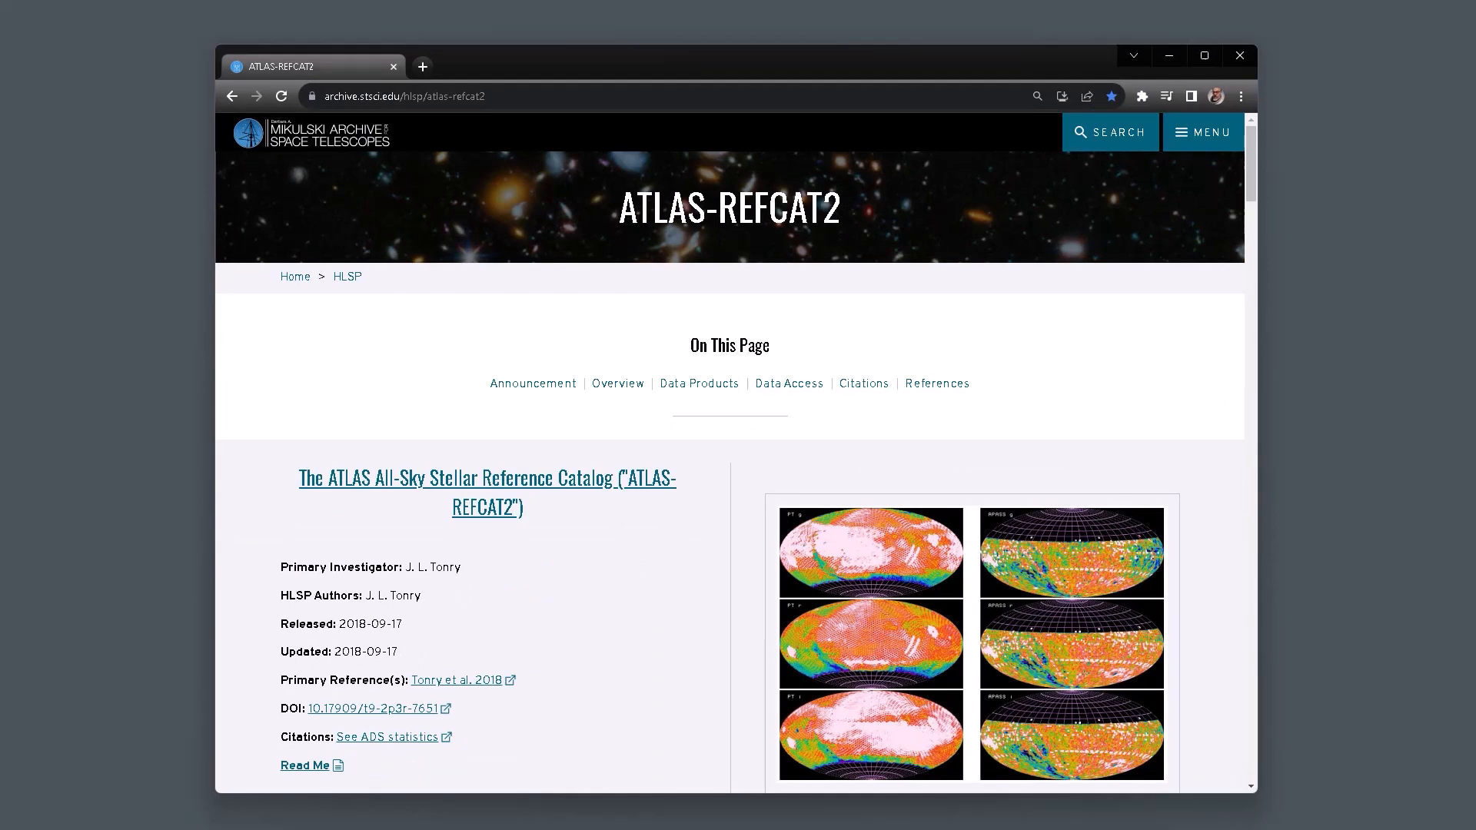
In the browser, read through the ATLAS-REFCAT2 catalog page, including its Overview and Data Products sections.
{"action": "left_click_drag", "start_coordinate": [1250, 177], "coordinate": [1248, 283]}
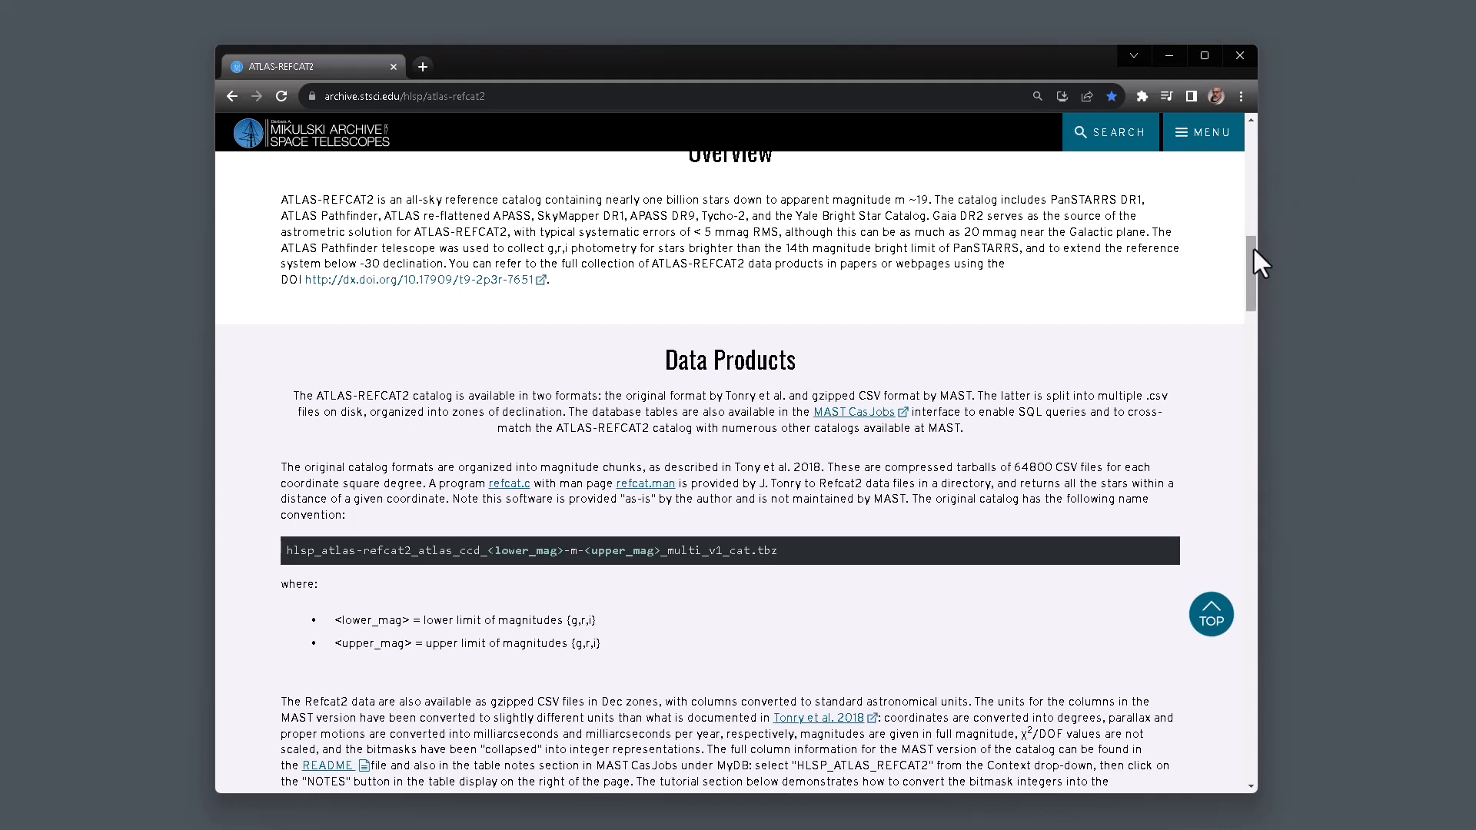
{"action": "left_click_drag", "start_coordinate": [1253, 246], "coordinate": [1253, 122]}
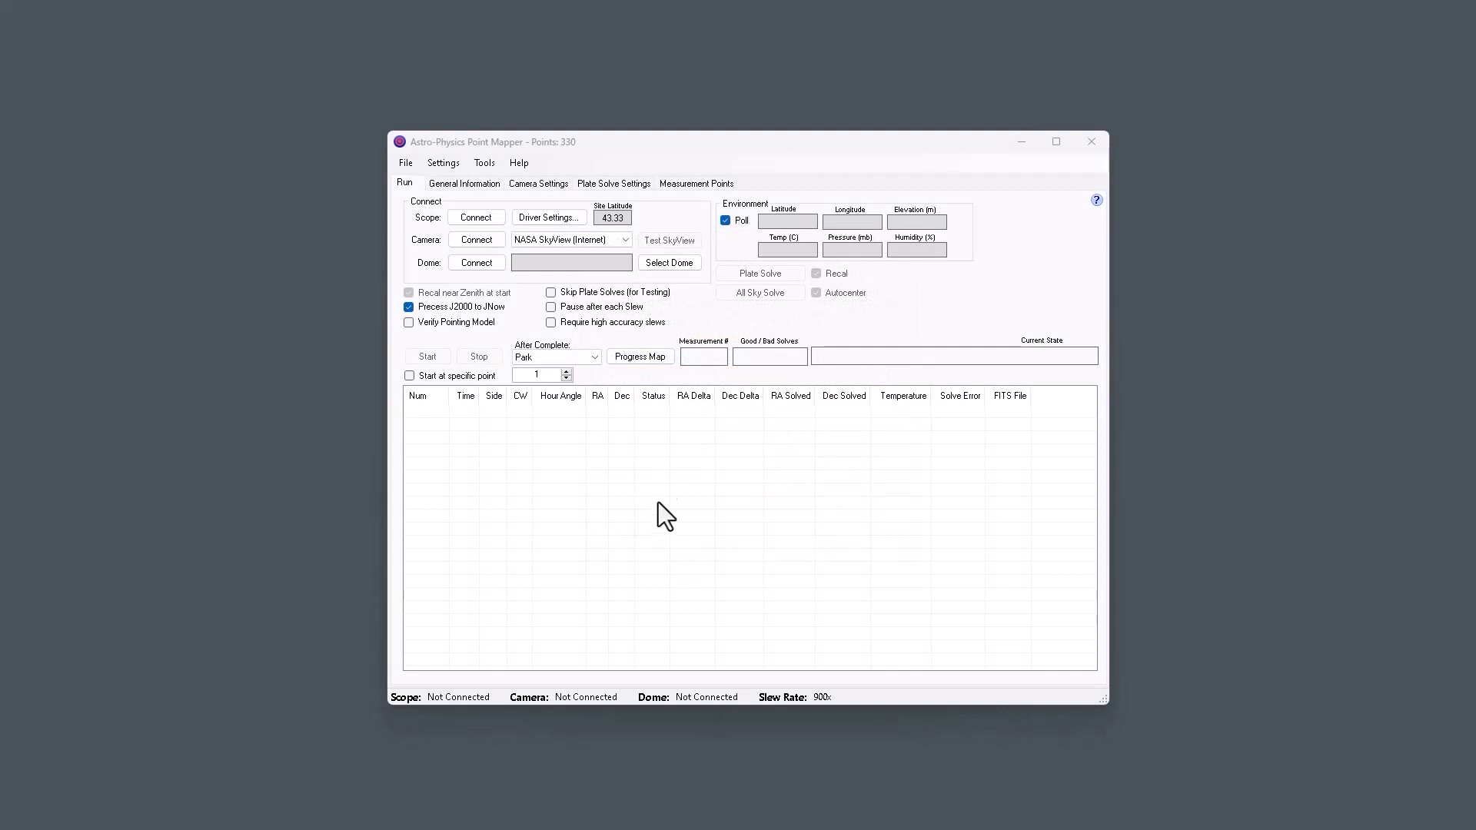
In Astro-Physics Point Mapper, set the plate solve application to PinPoint (Full Version) and its catalog to 12 - ATLAS.
{"action": "left_click", "coordinate": [568, 100]}
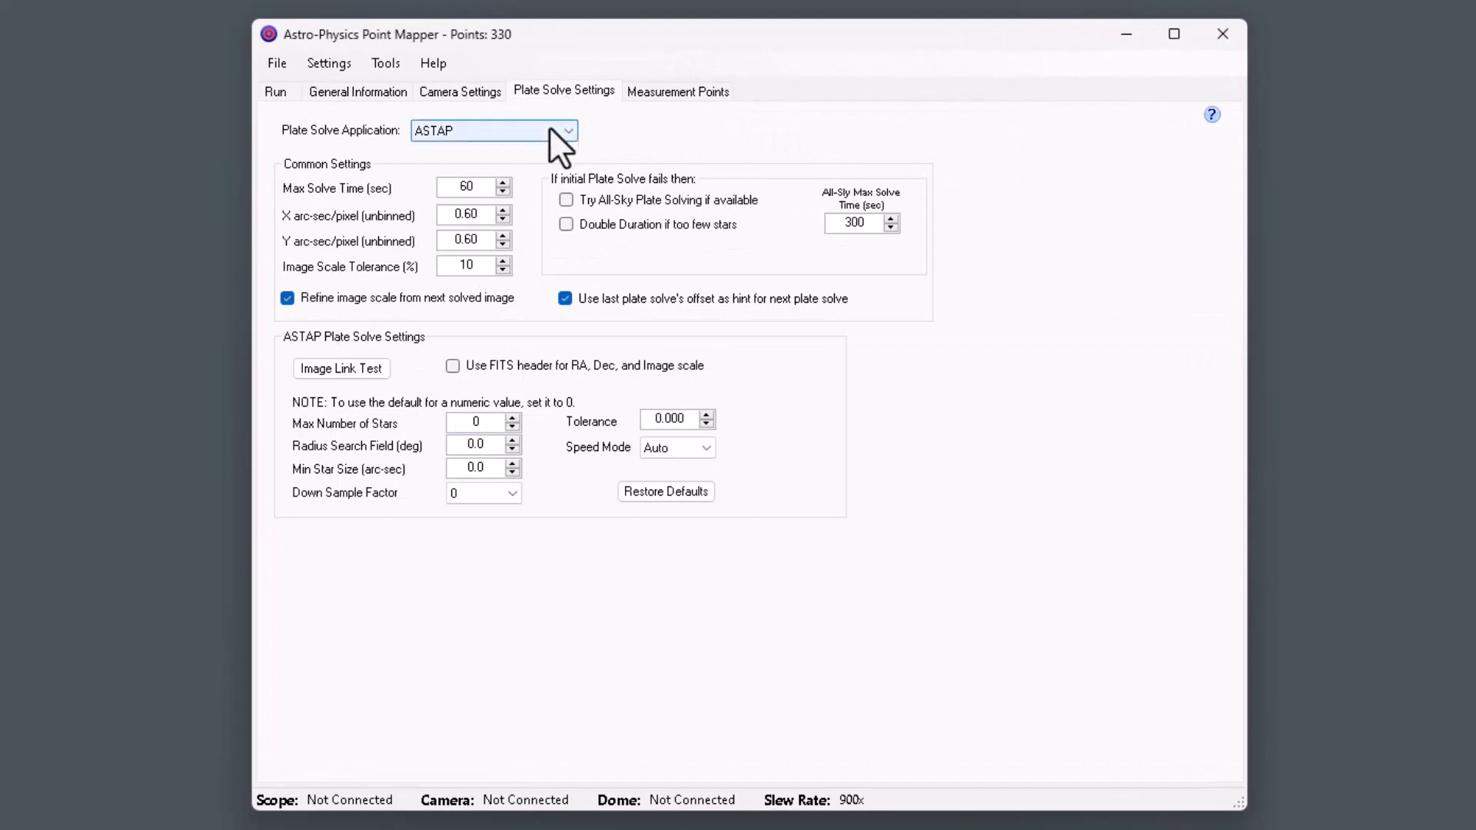
{"action": "left_click", "coordinate": [549, 128]}
{"action": "left_click", "coordinate": [525, 150]}
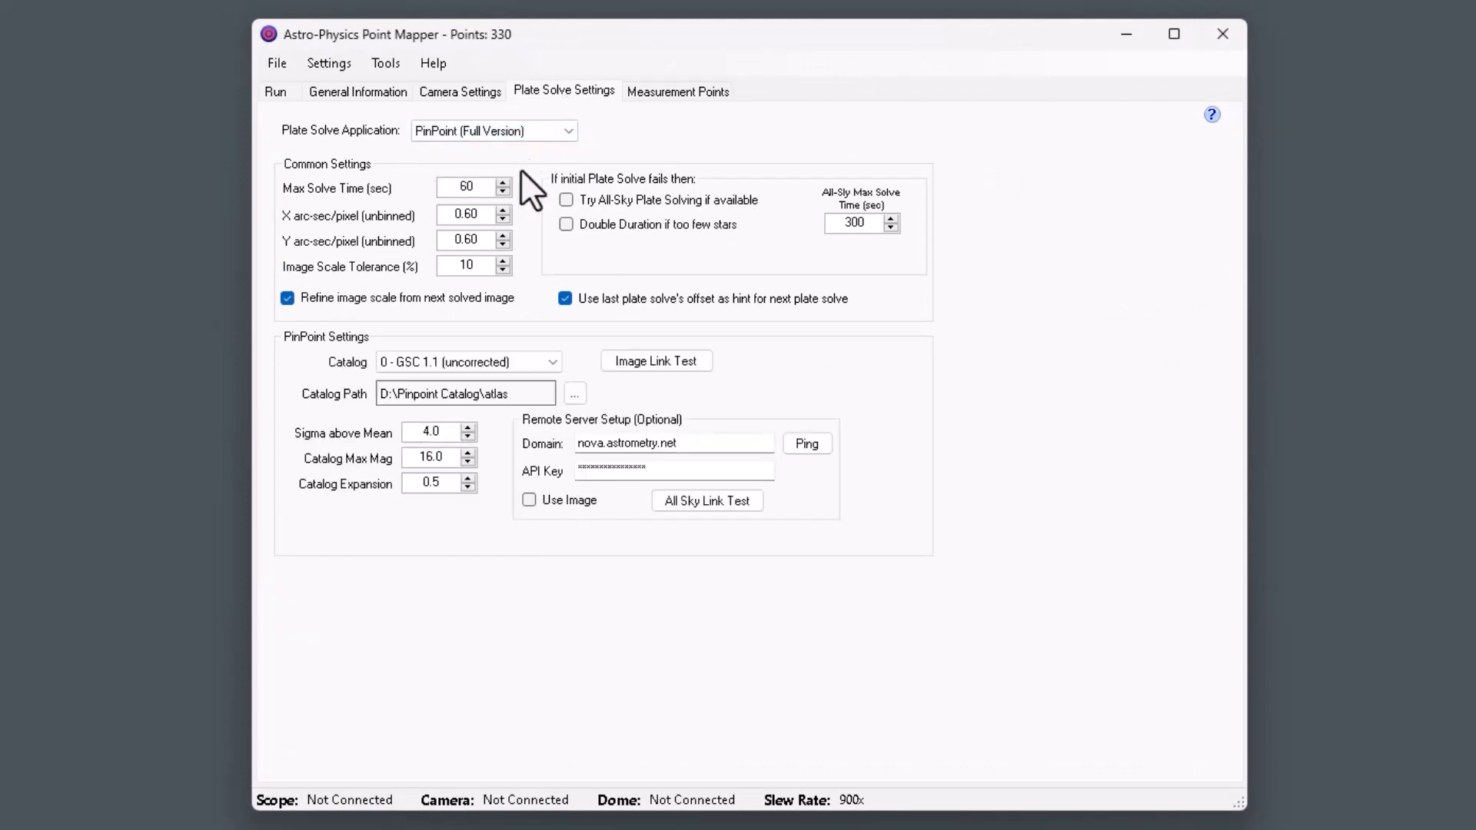
{"action": "left_click", "coordinate": [515, 369]}
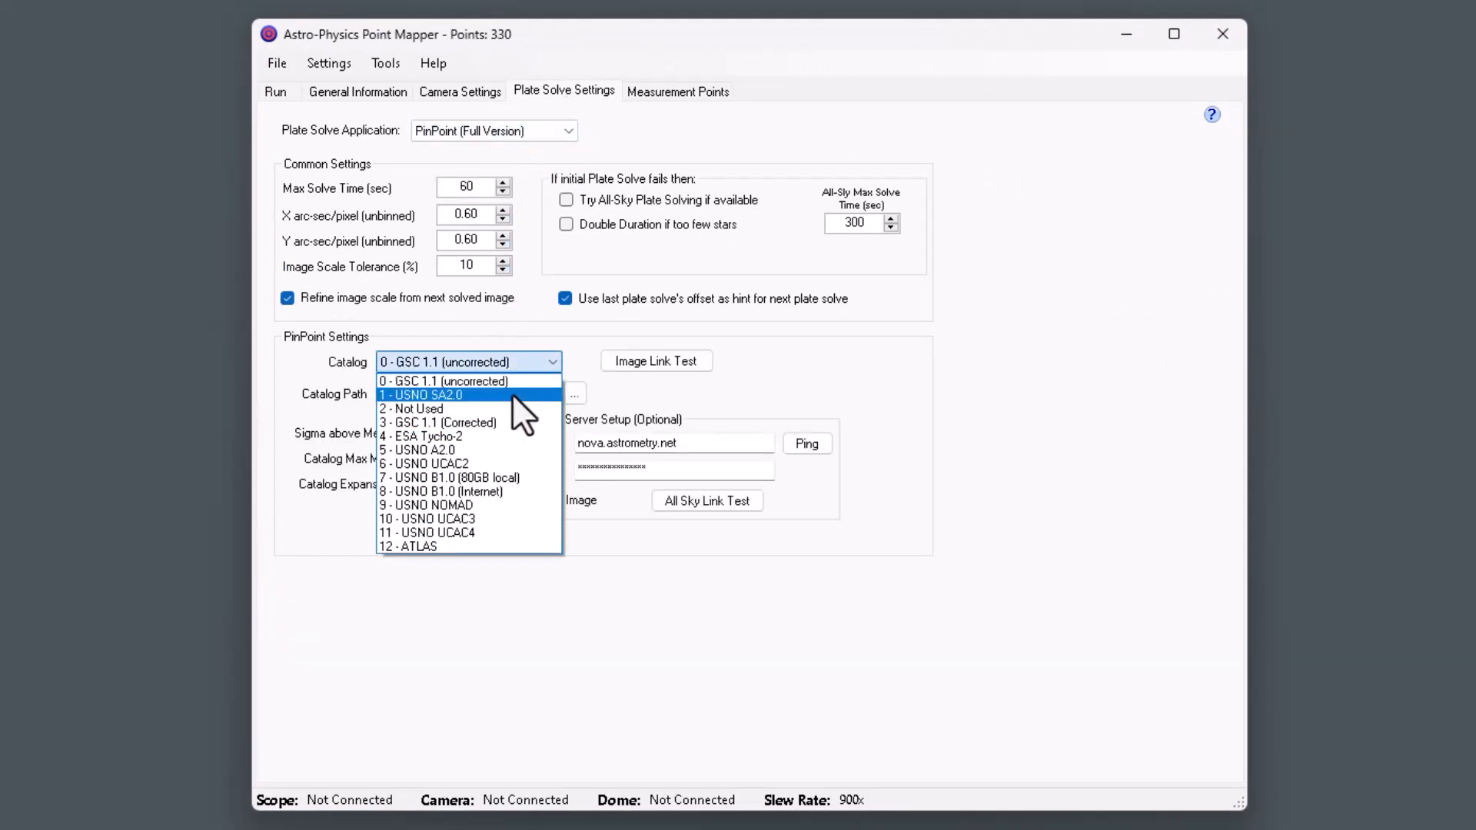
{"action": "left_click", "coordinate": [490, 545]}
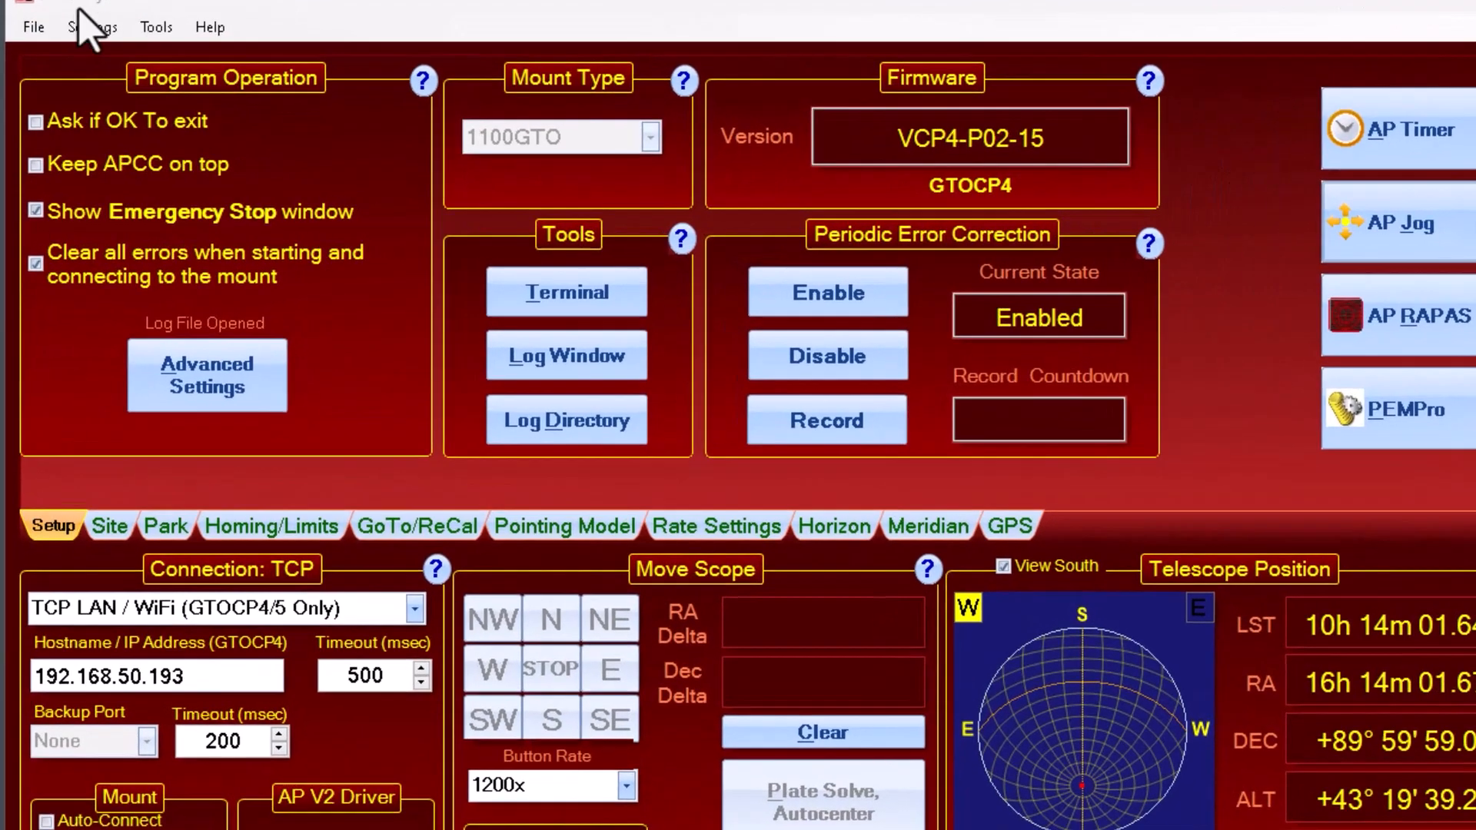
In Astro-Physics Command Center Pro's safety monitor settings, choose the SkyAlert Safety Monitor driver and test it.
{"action": "left_click", "coordinate": [290, 99]}
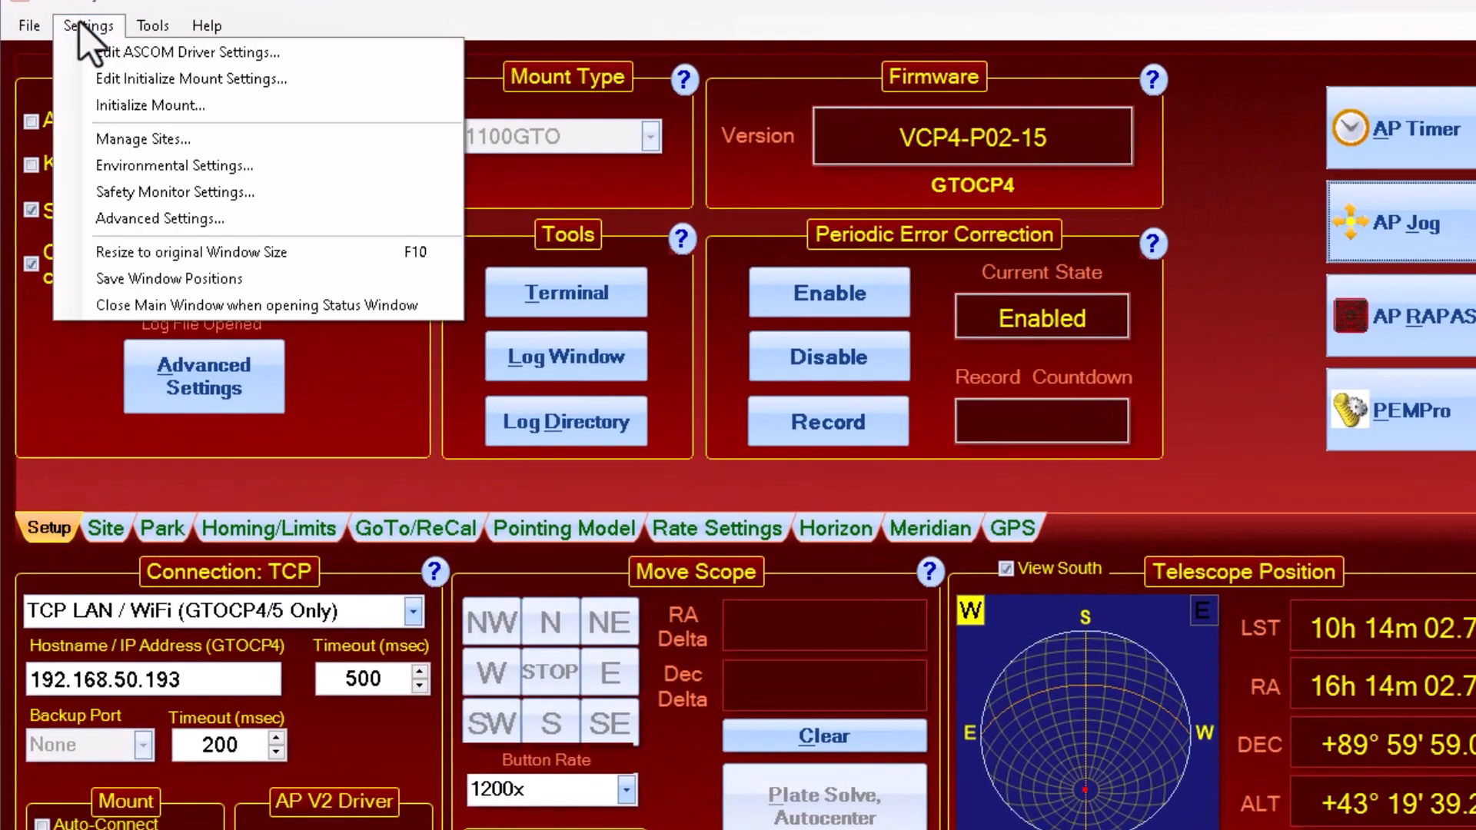
{"action": "left_click", "coordinate": [142, 192]}
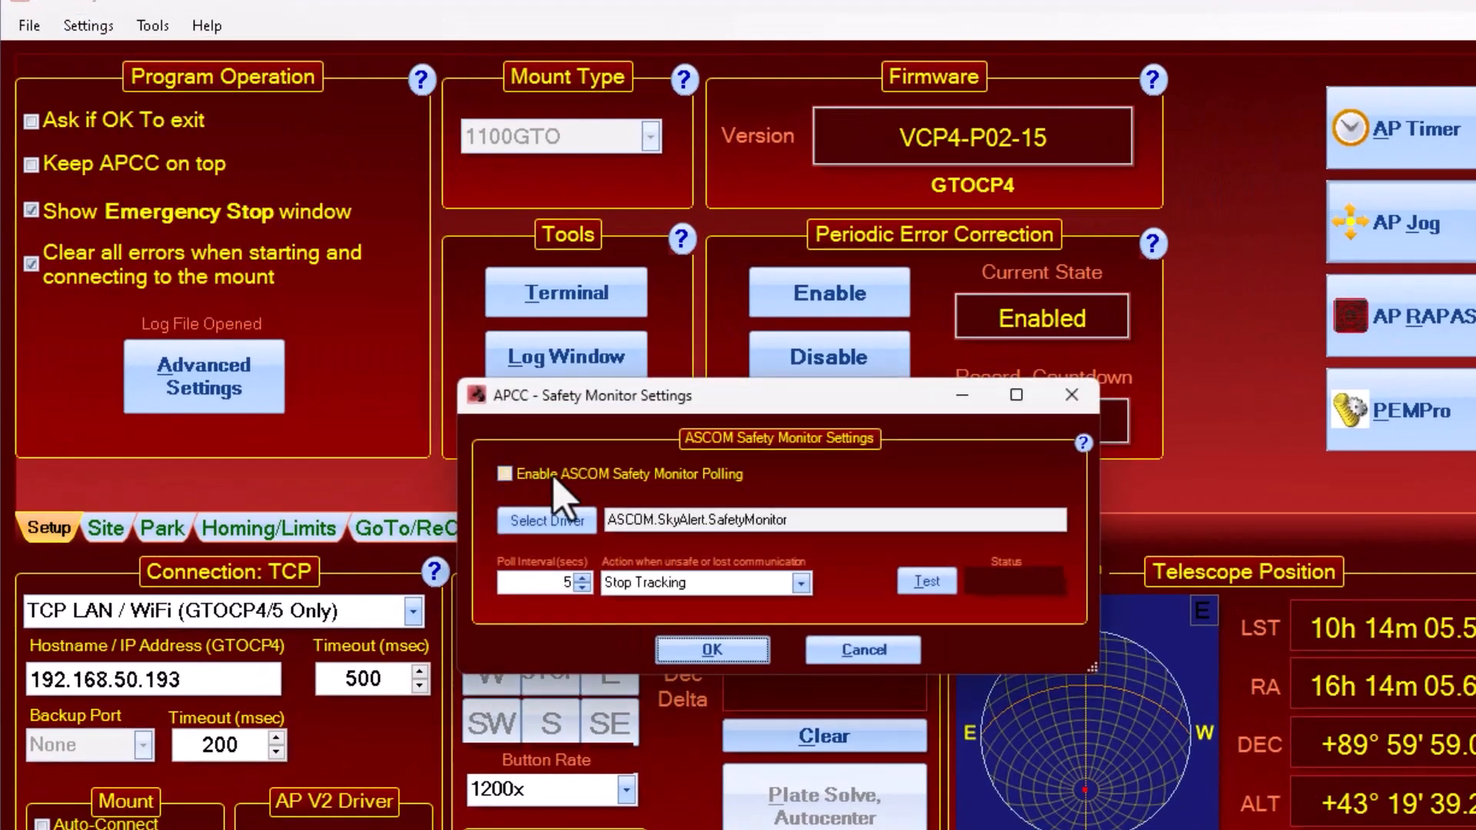
{"action": "left_click", "coordinate": [563, 521]}
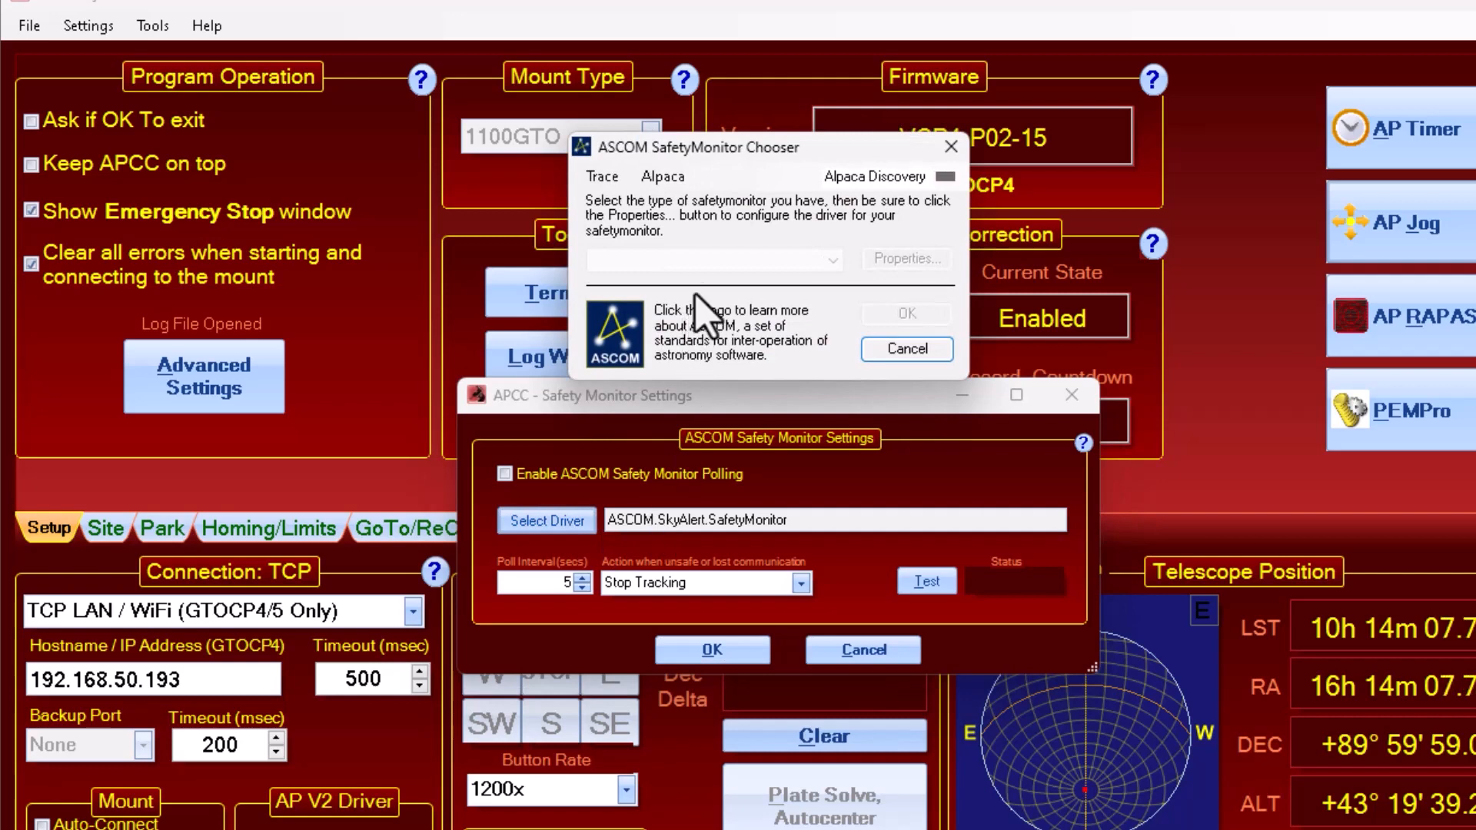
{"action": "left_click", "coordinate": [723, 265]}
{"action": "left_click", "coordinate": [727, 268]}
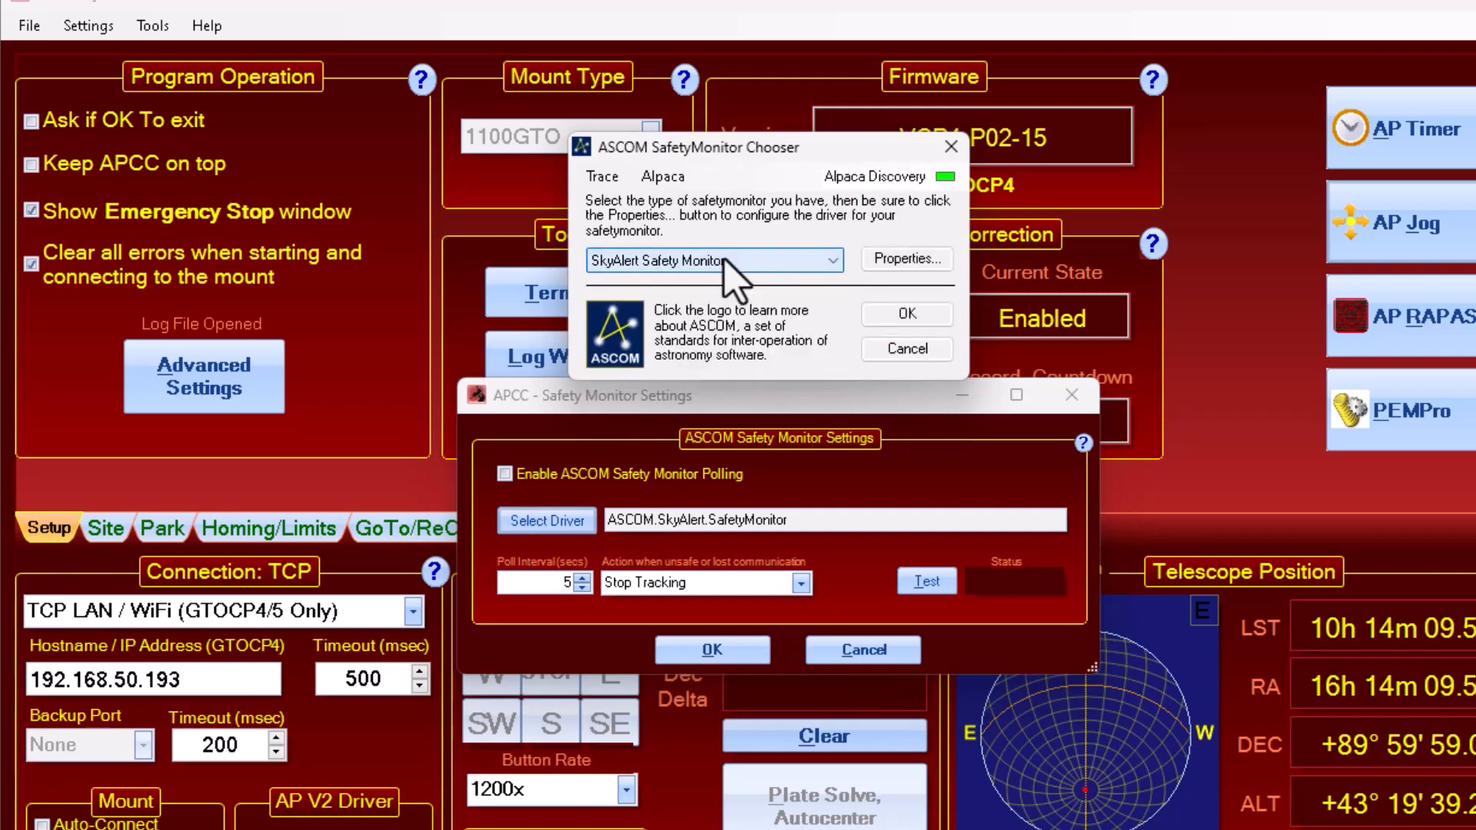
{"action": "left_click", "coordinate": [893, 316]}
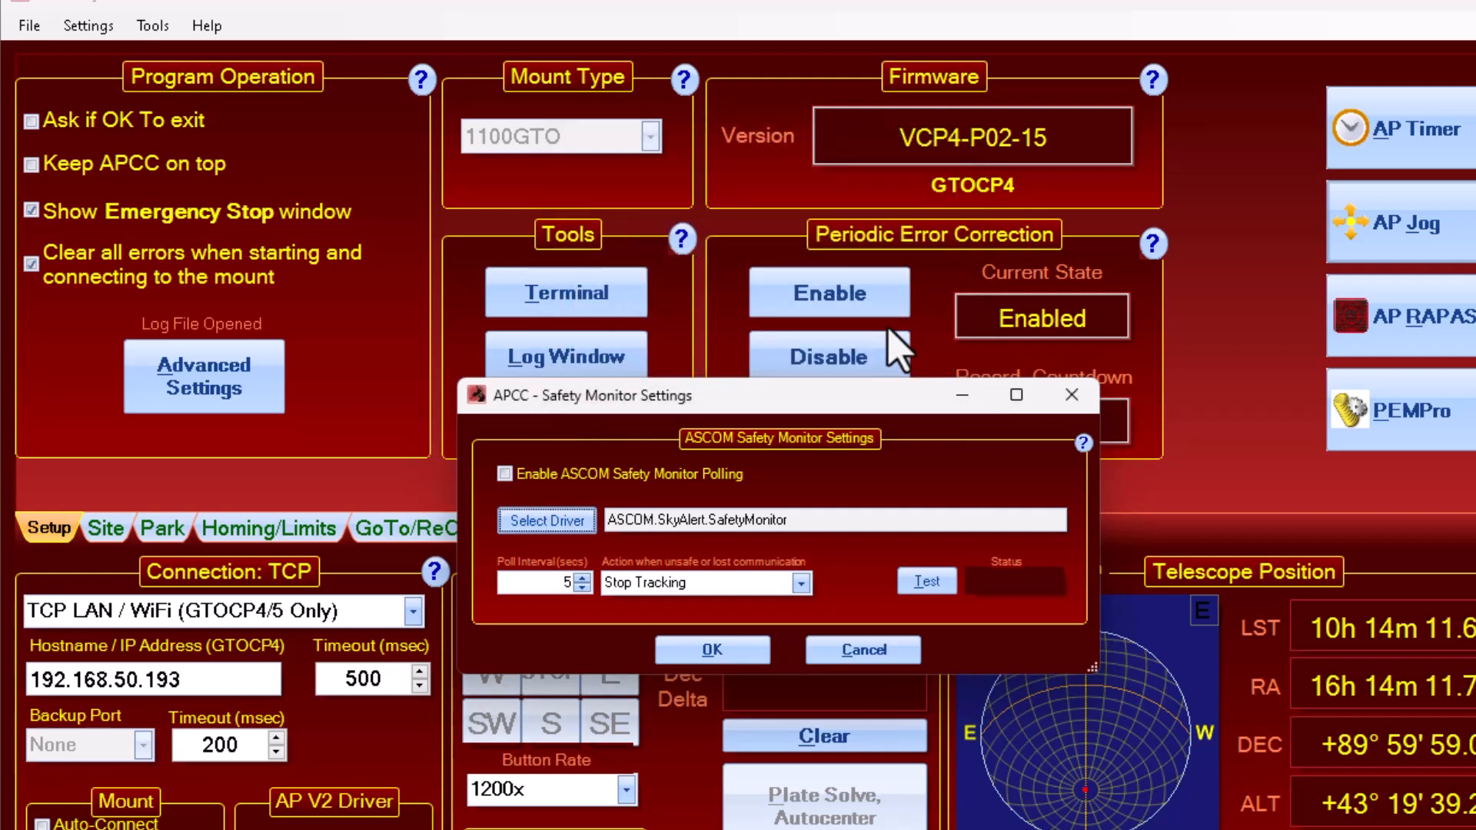
{"action": "left_click", "coordinate": [936, 581]}
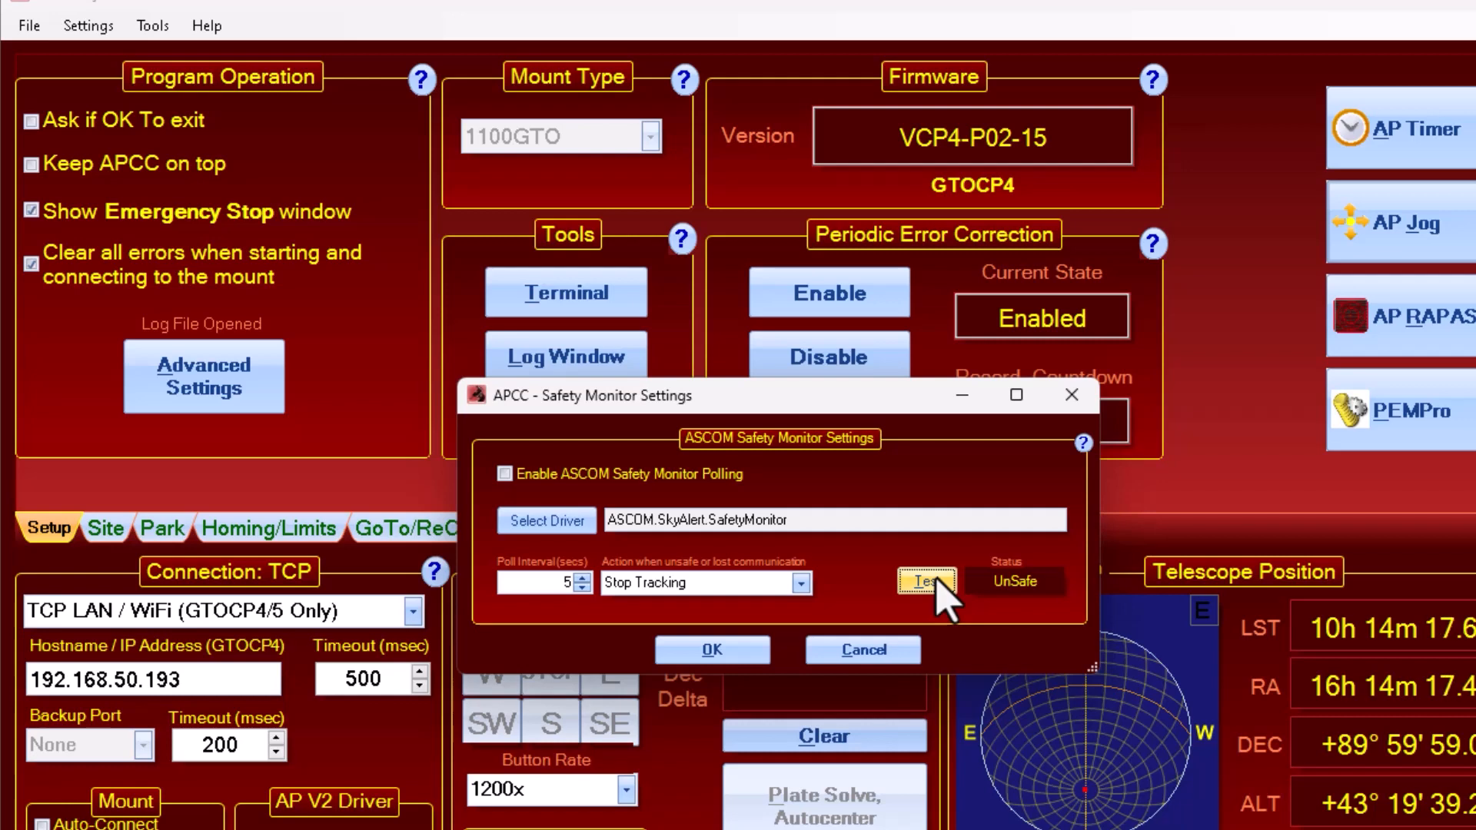
Set the action for unsafe conditions or lost communication to Park Mount, and enable ASCOM Safety Monitor polling.
{"action": "left_click", "coordinate": [703, 584]}
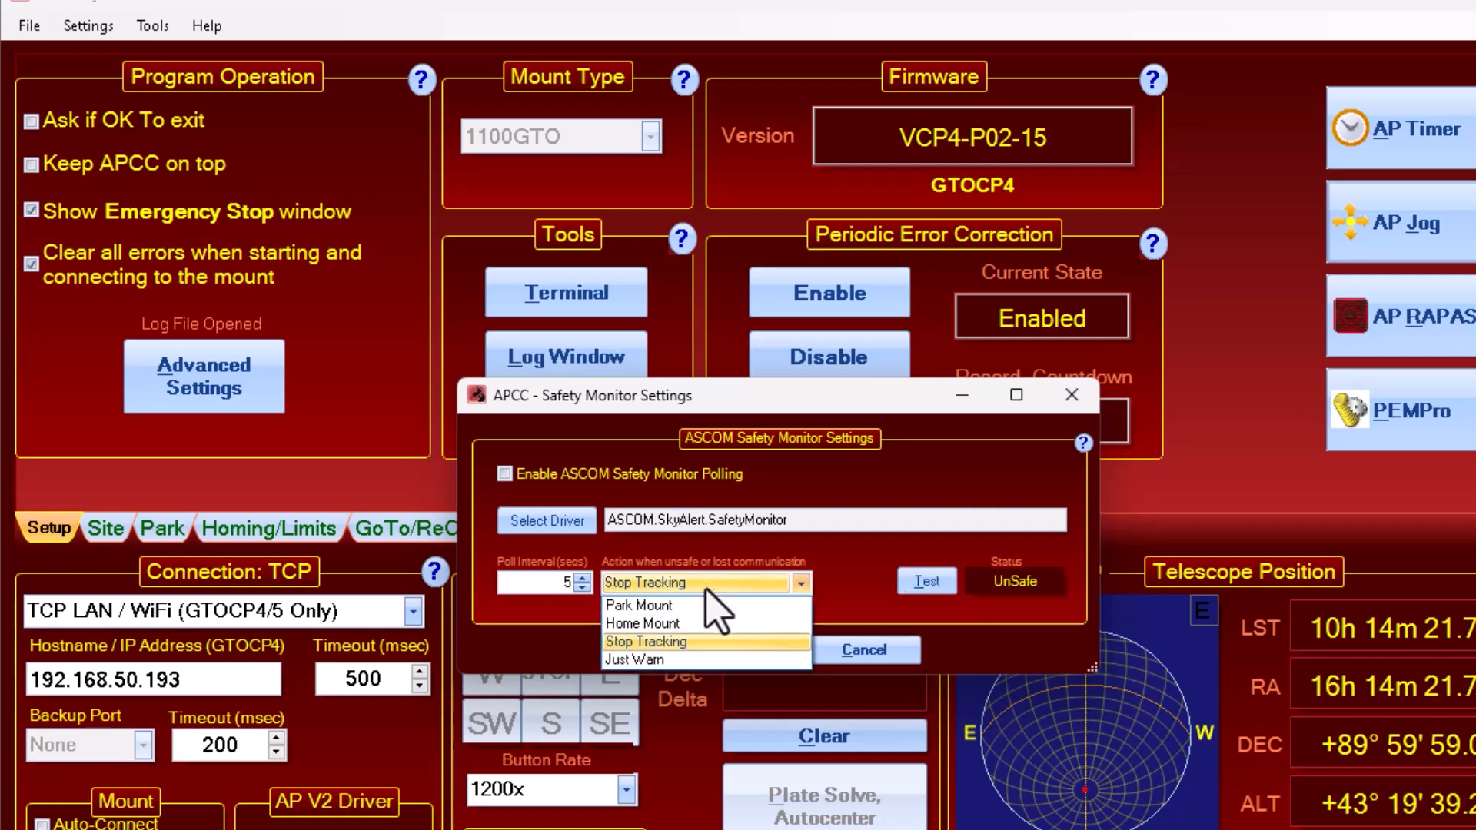
{"action": "left_click", "coordinate": [696, 643]}
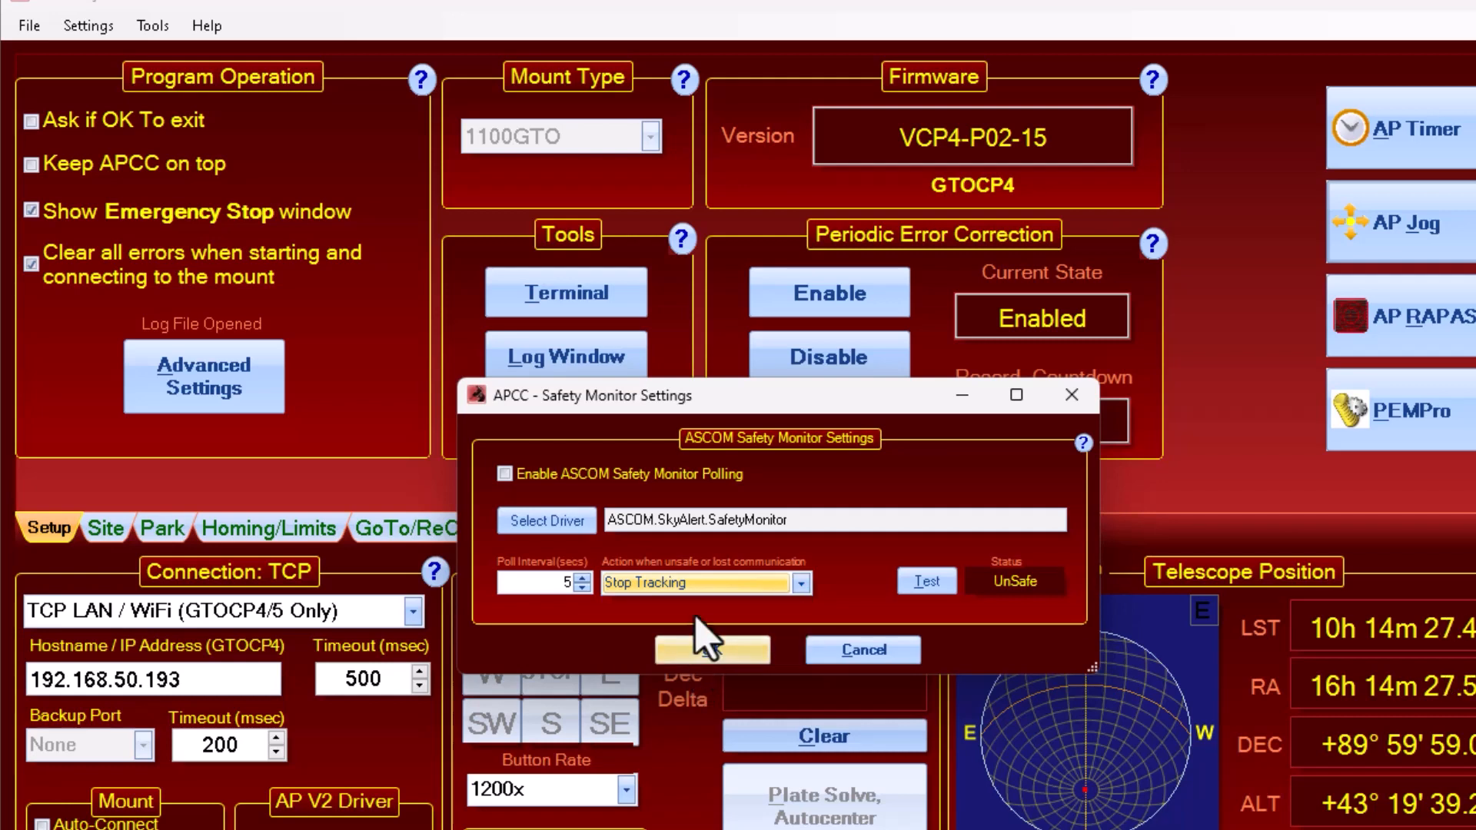
{"action": "left_click", "coordinate": [800, 583]}
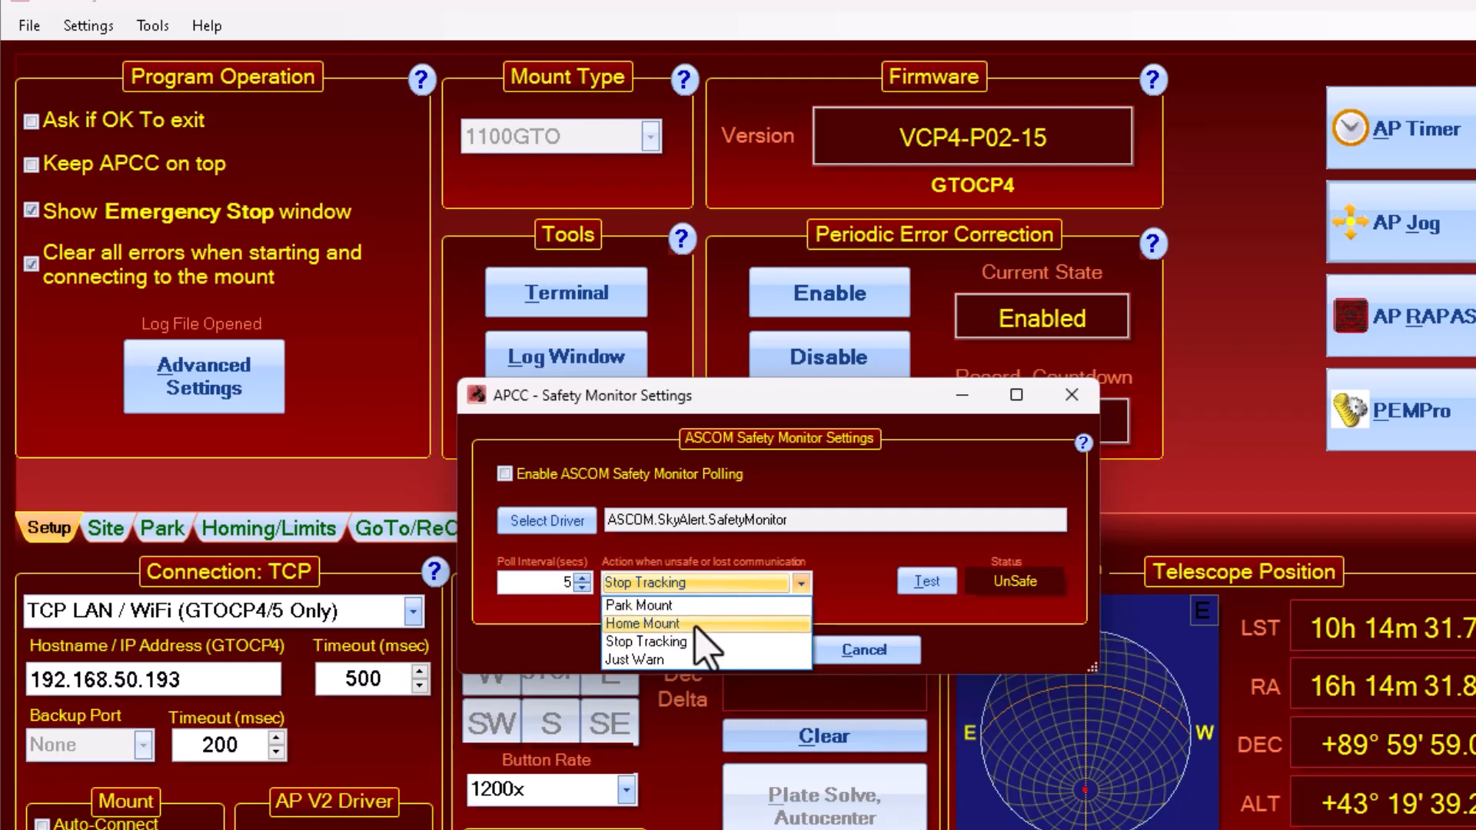
{"action": "left_click", "coordinate": [699, 606]}
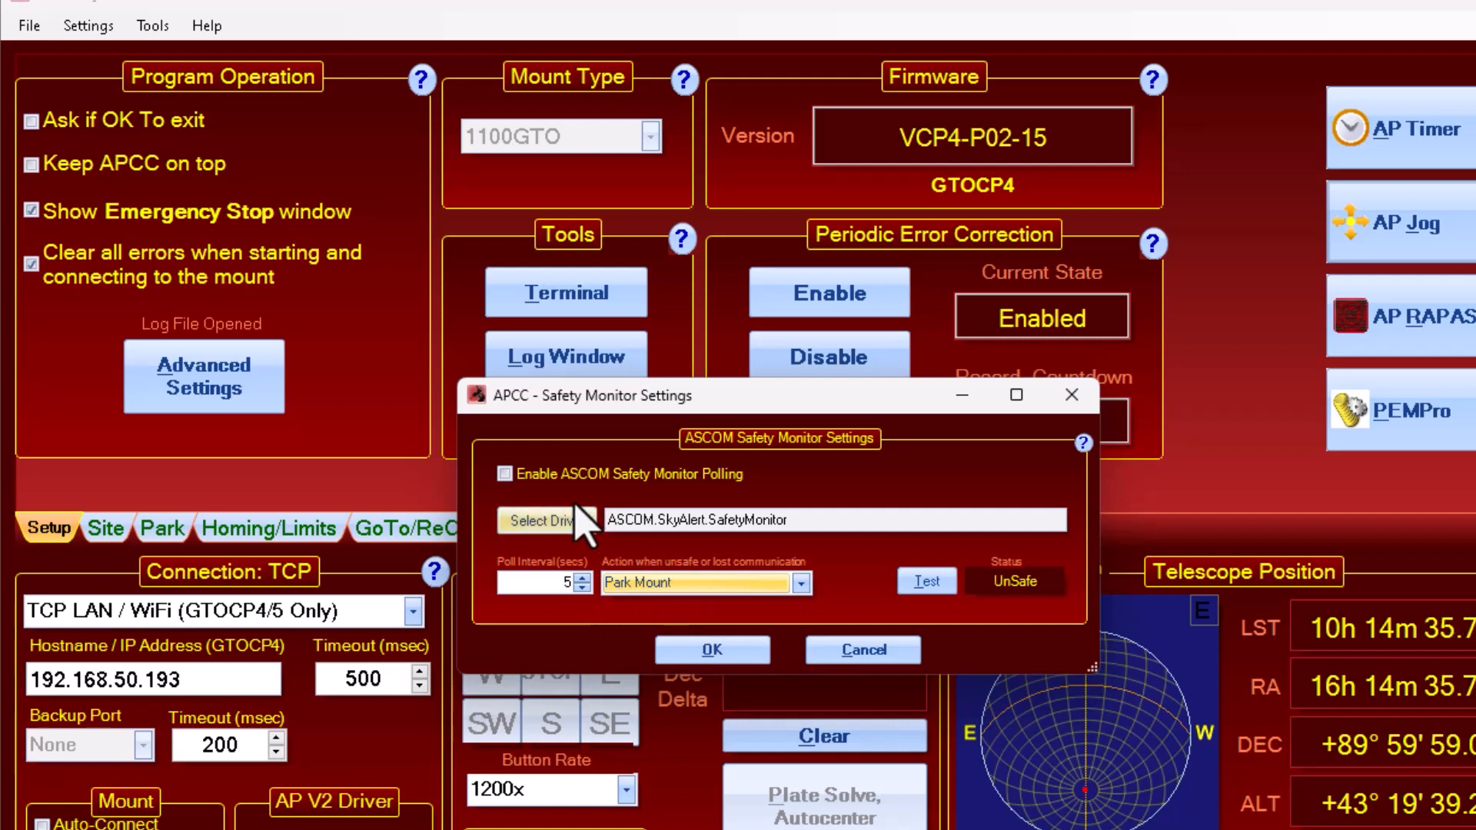
{"action": "left_click", "coordinate": [505, 474]}
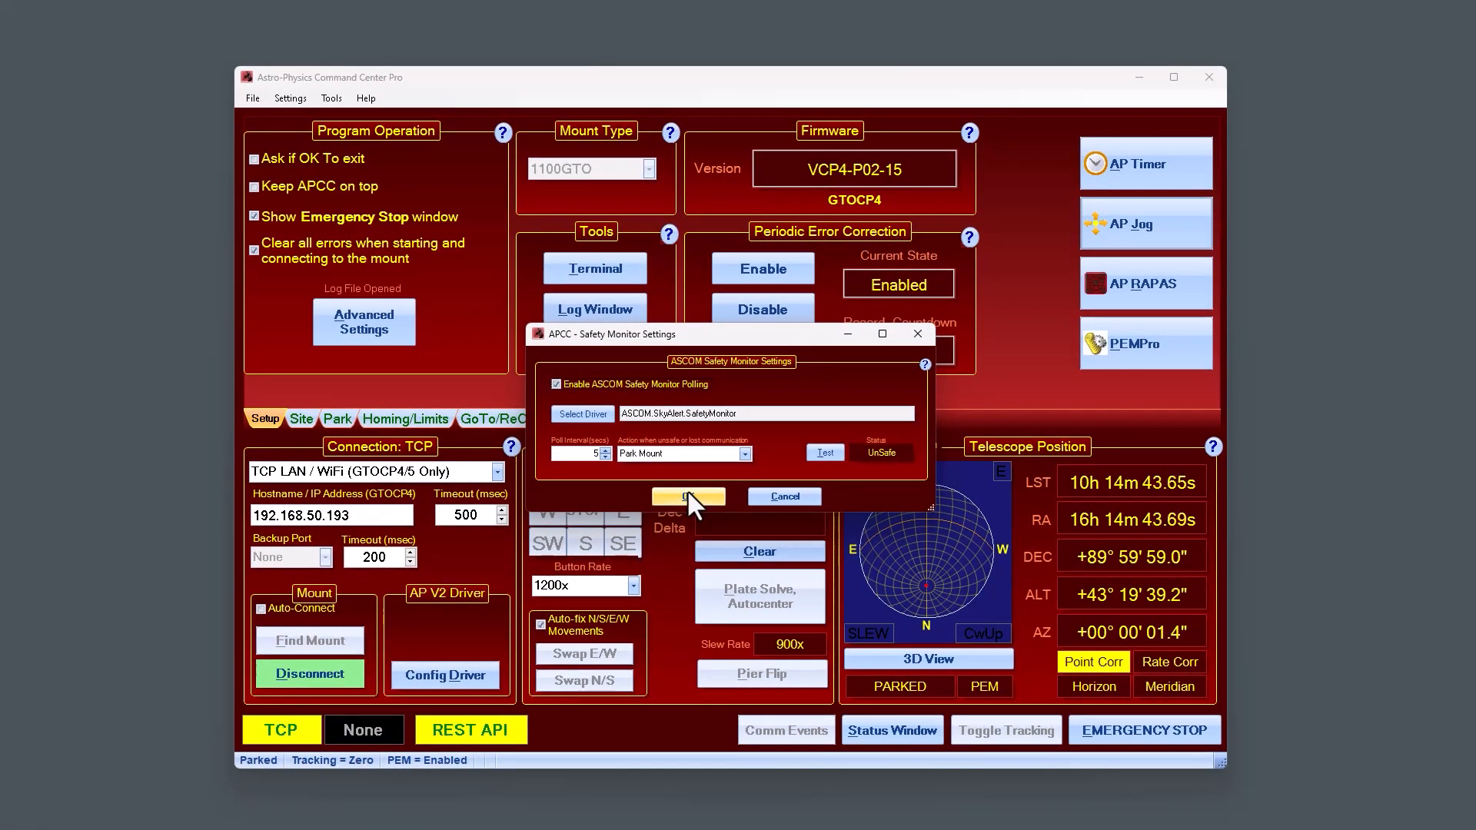
{"action": "left_click", "coordinate": [687, 495]}
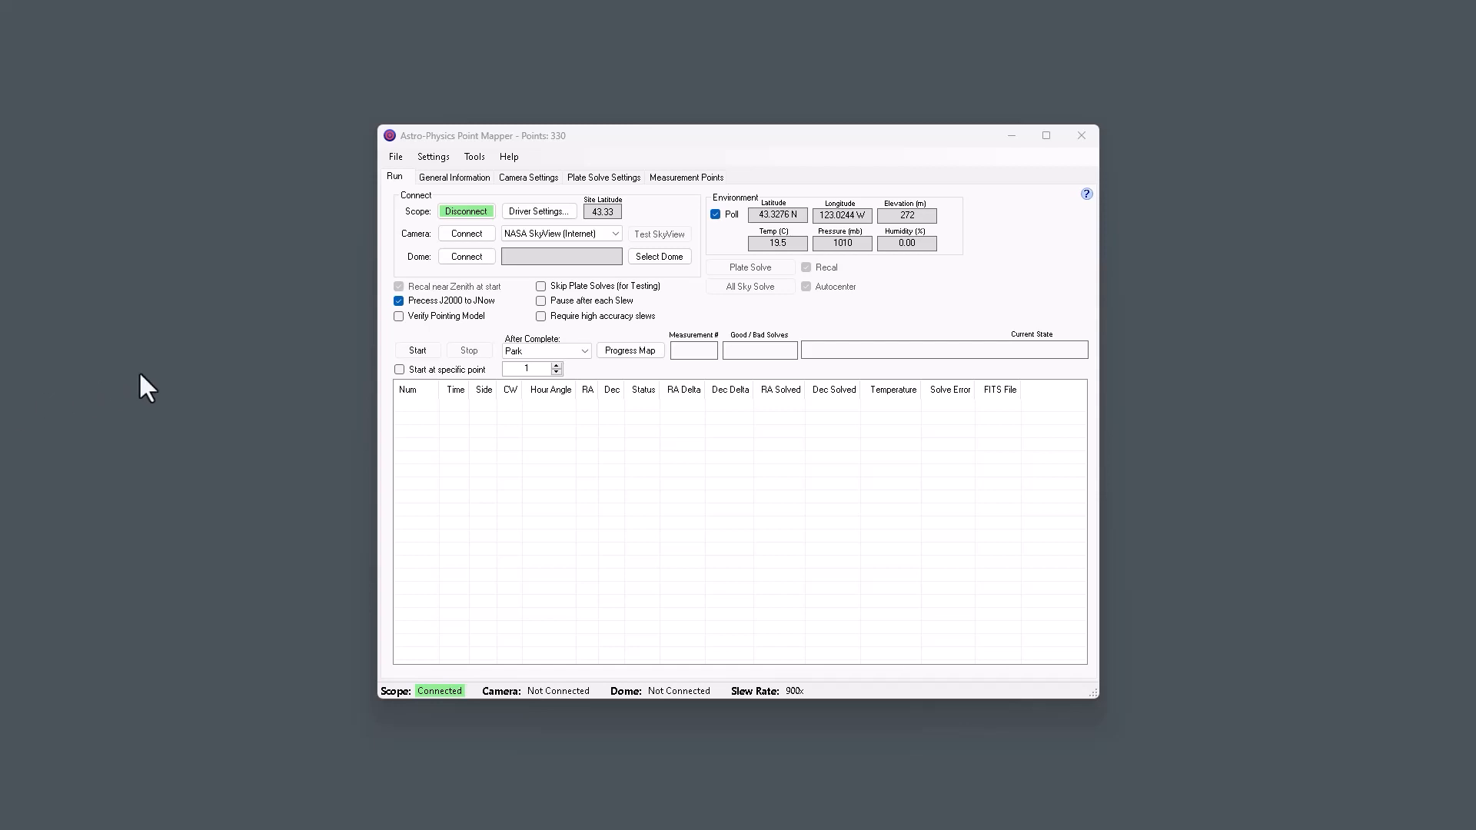
In Astro-Physics Point Mapper, choose NINA as the camera source and connect it.
{"action": "left_click", "coordinate": [523, 235]}
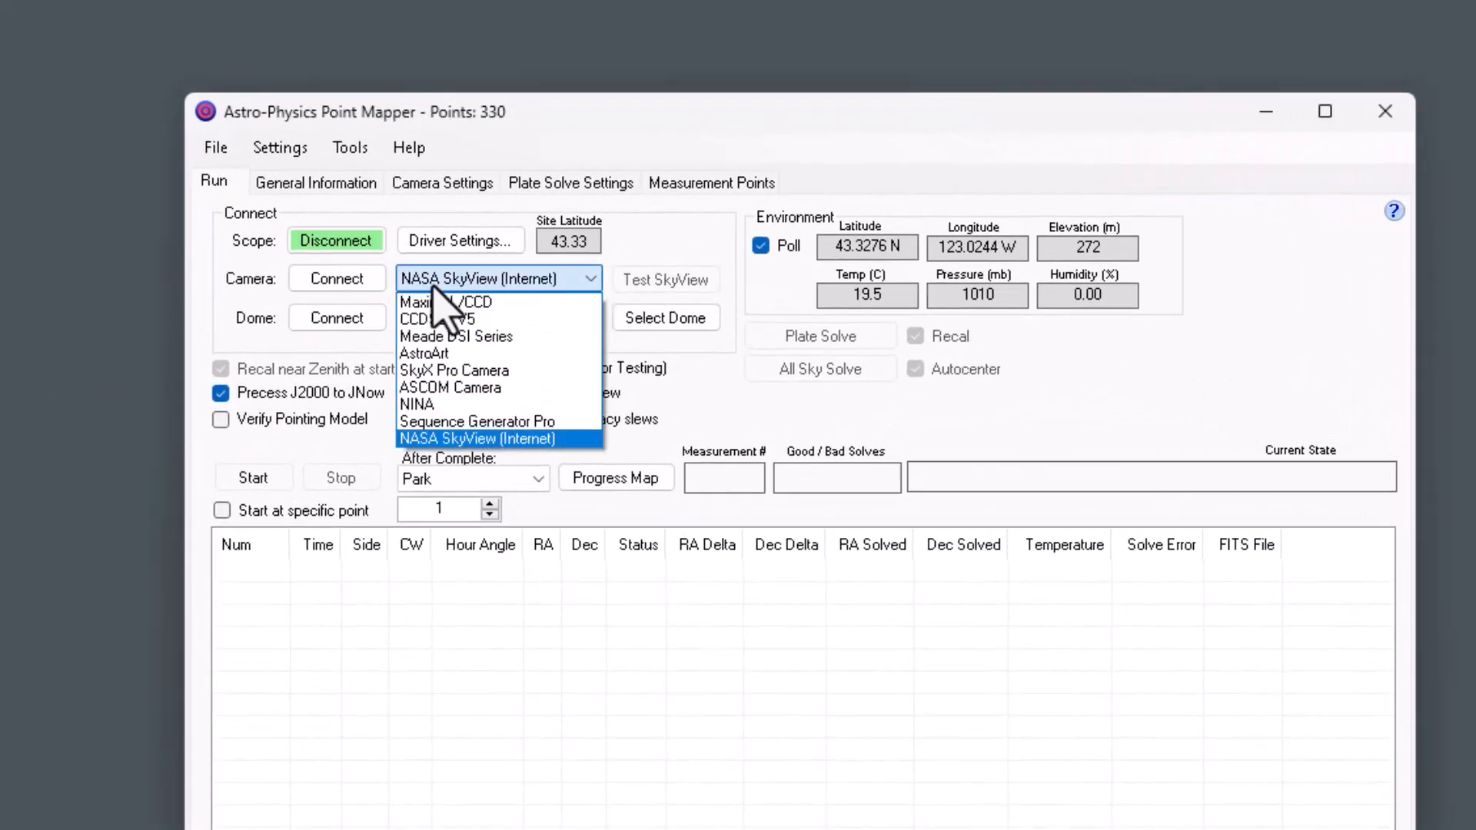
{"action": "left_click", "coordinate": [463, 405]}
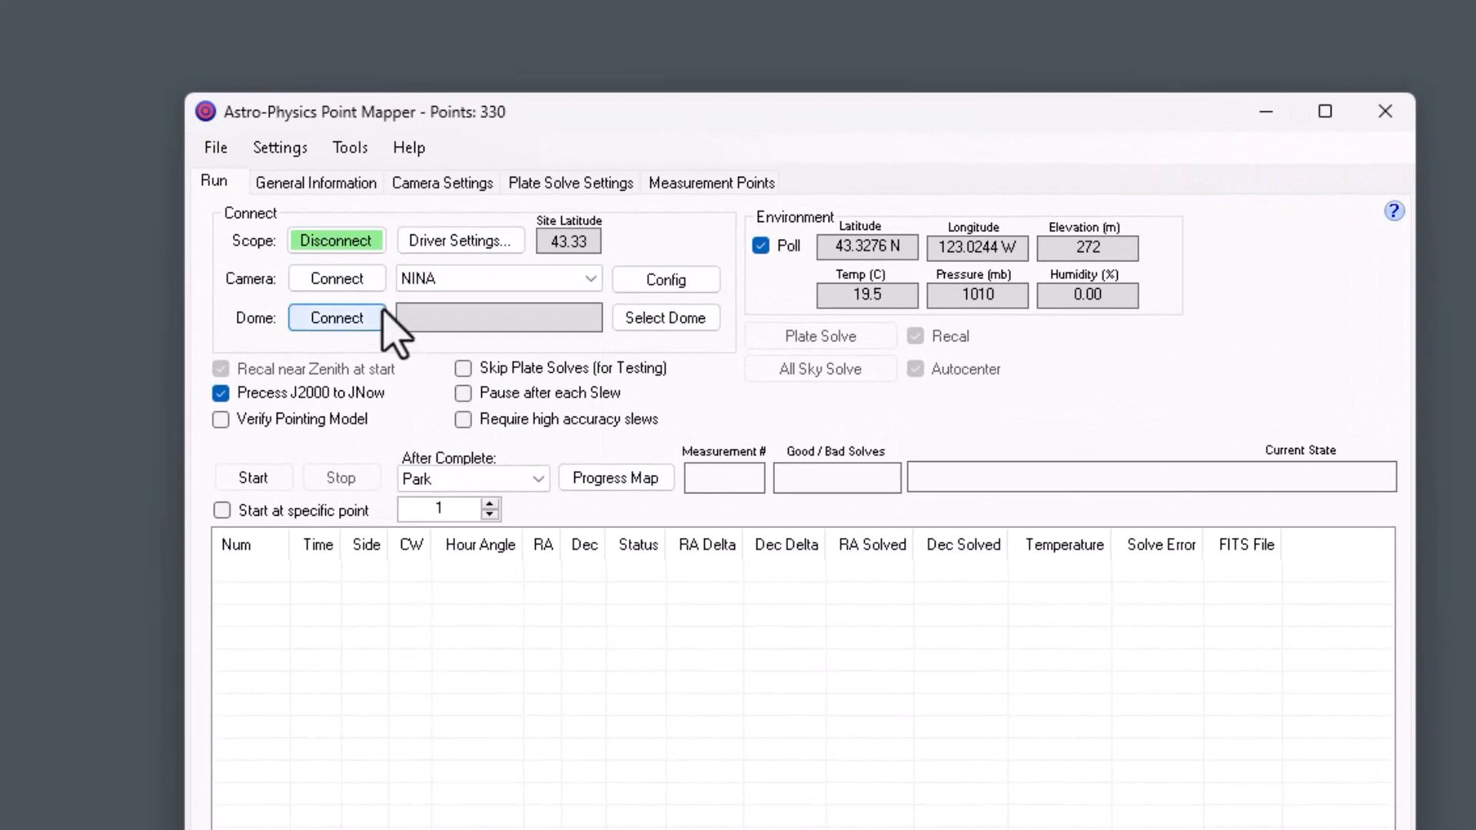
{"action": "left_click", "coordinate": [363, 283]}
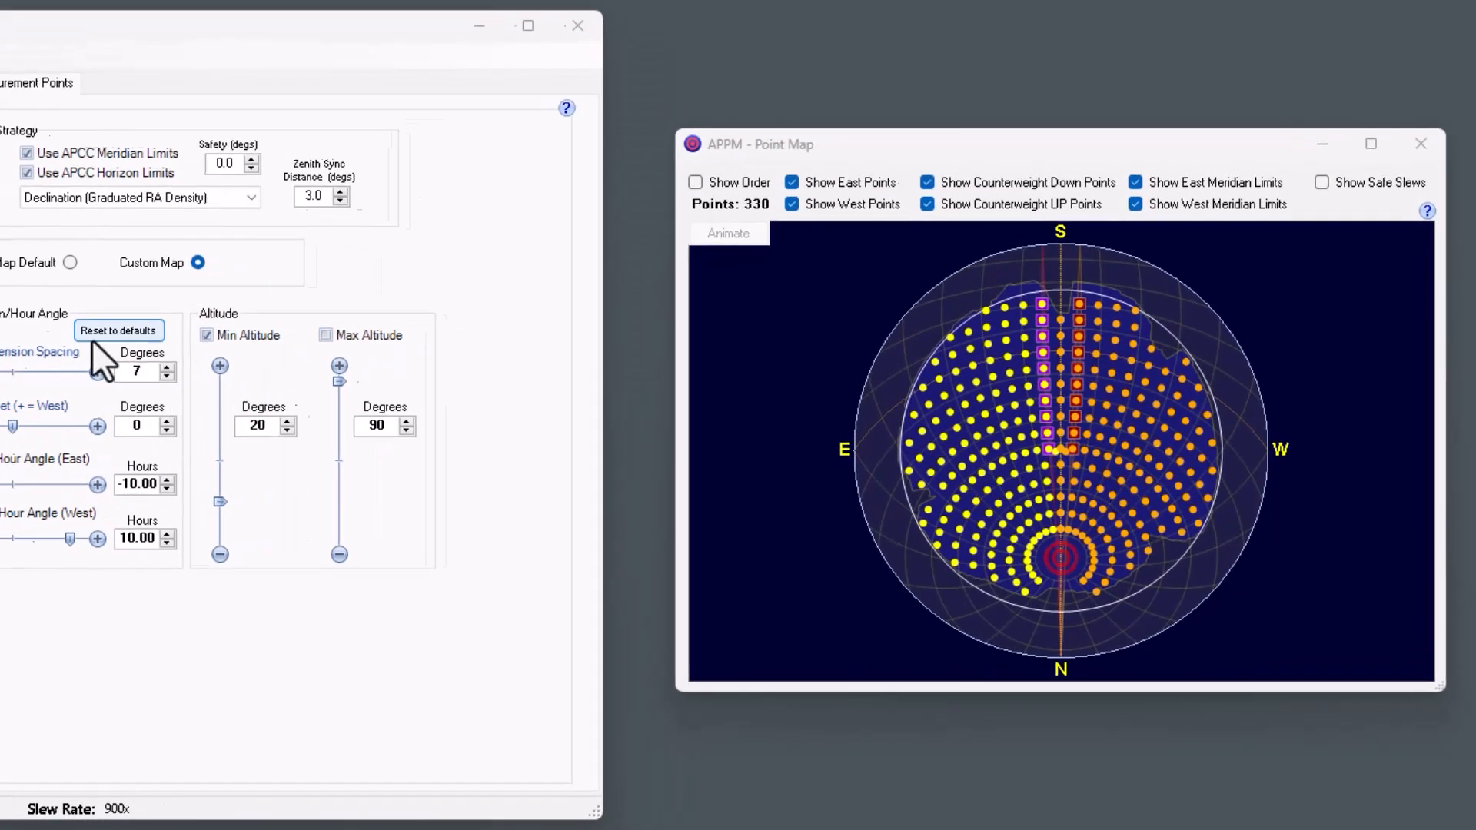
Enable the maximum altitude limit for the mapping points and adjust it through 80 and 45 degrees to 67 degrees.
{"action": "left_click", "coordinate": [280, 331]}
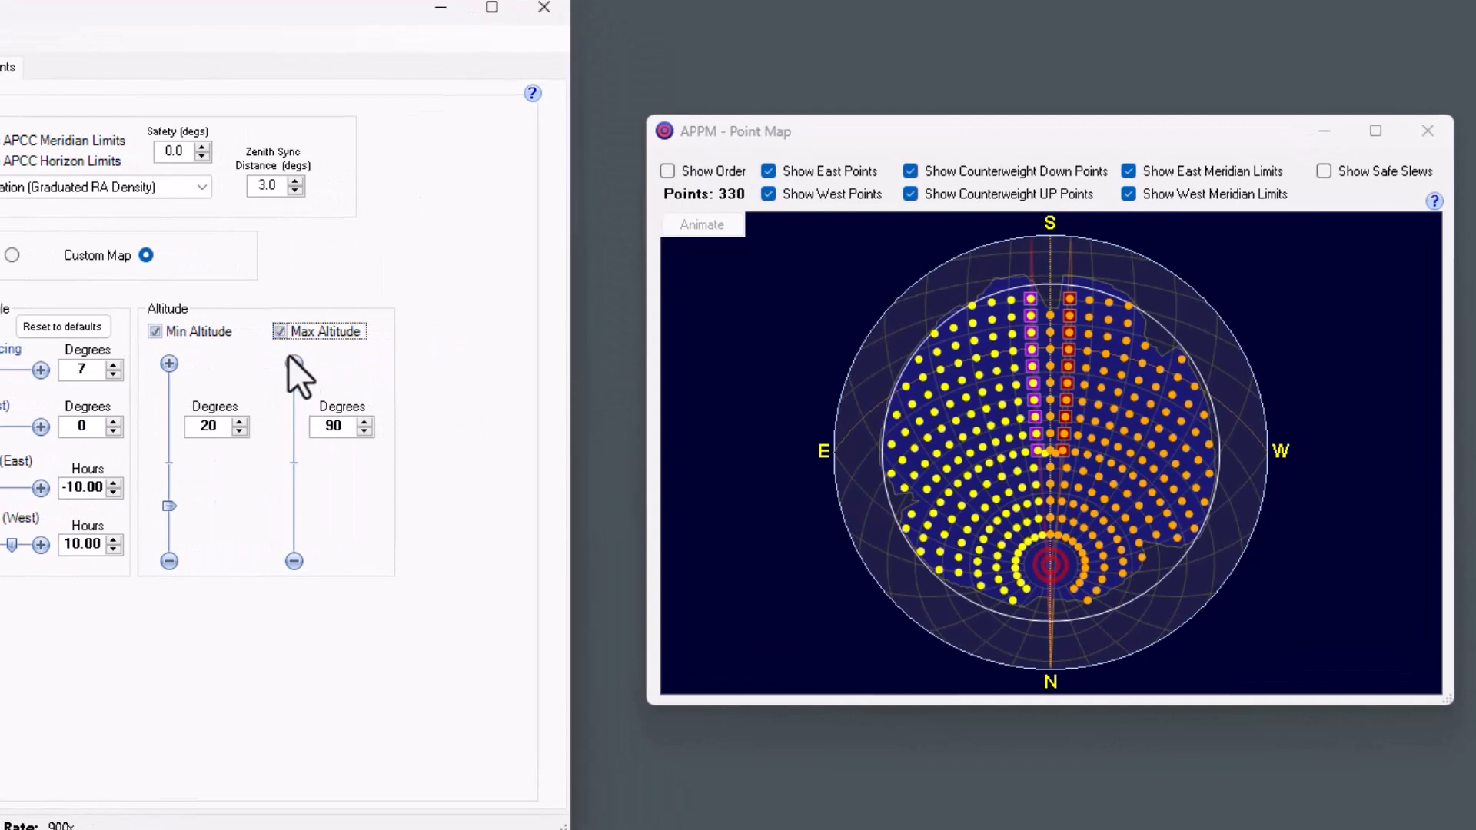
{"action": "left_click_drag", "start_coordinate": [300, 382], "coordinate": [295, 415]}
{"action": "double_click", "coordinate": [309, 425]}
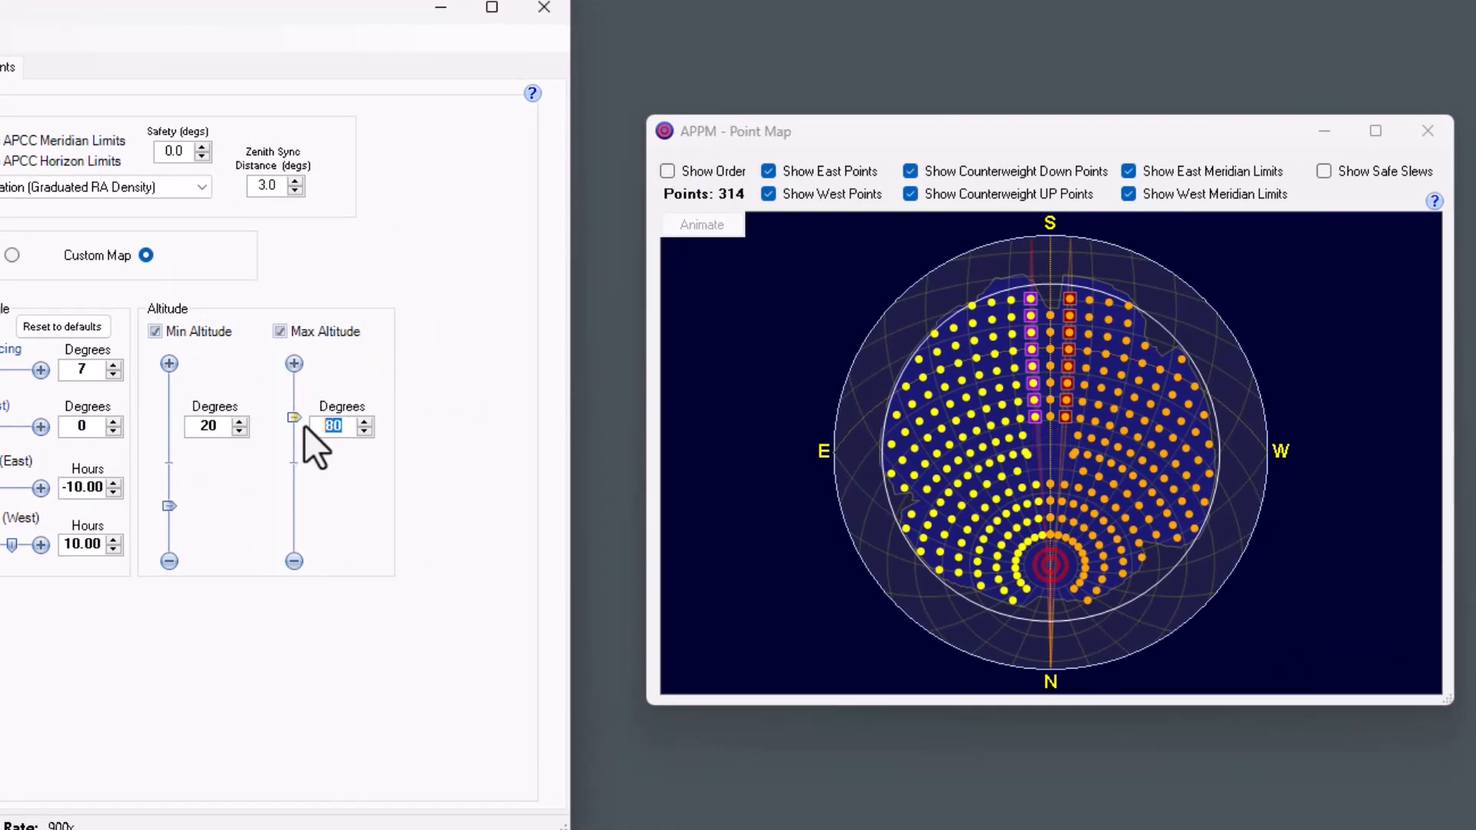
{"action": "type", "text": "45"}
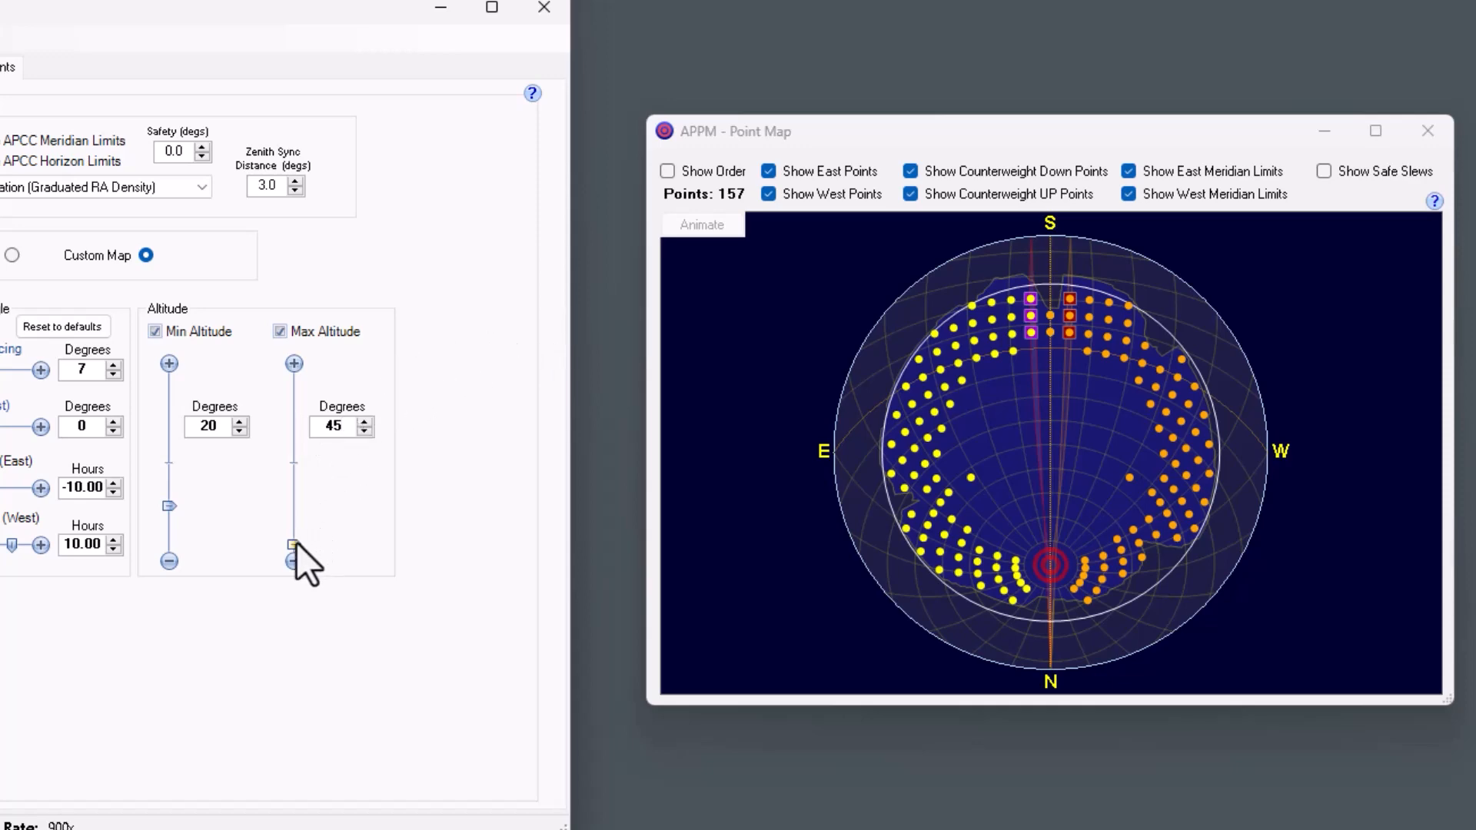
{"action": "left_click_drag", "start_coordinate": [294, 543], "coordinate": [286, 465]}
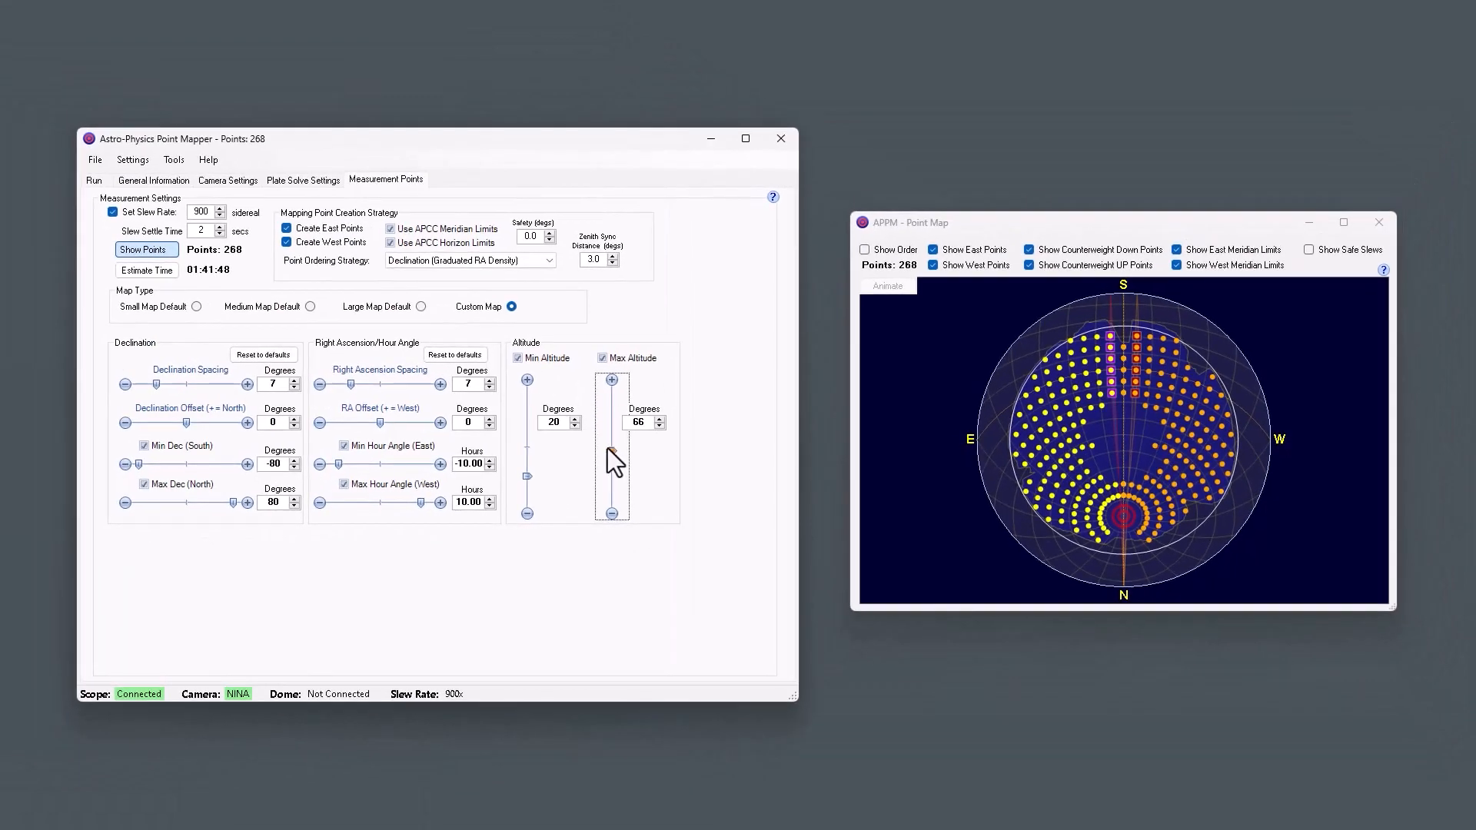
{"action": "left_click_drag", "start_coordinate": [611, 451], "coordinate": [611, 448]}
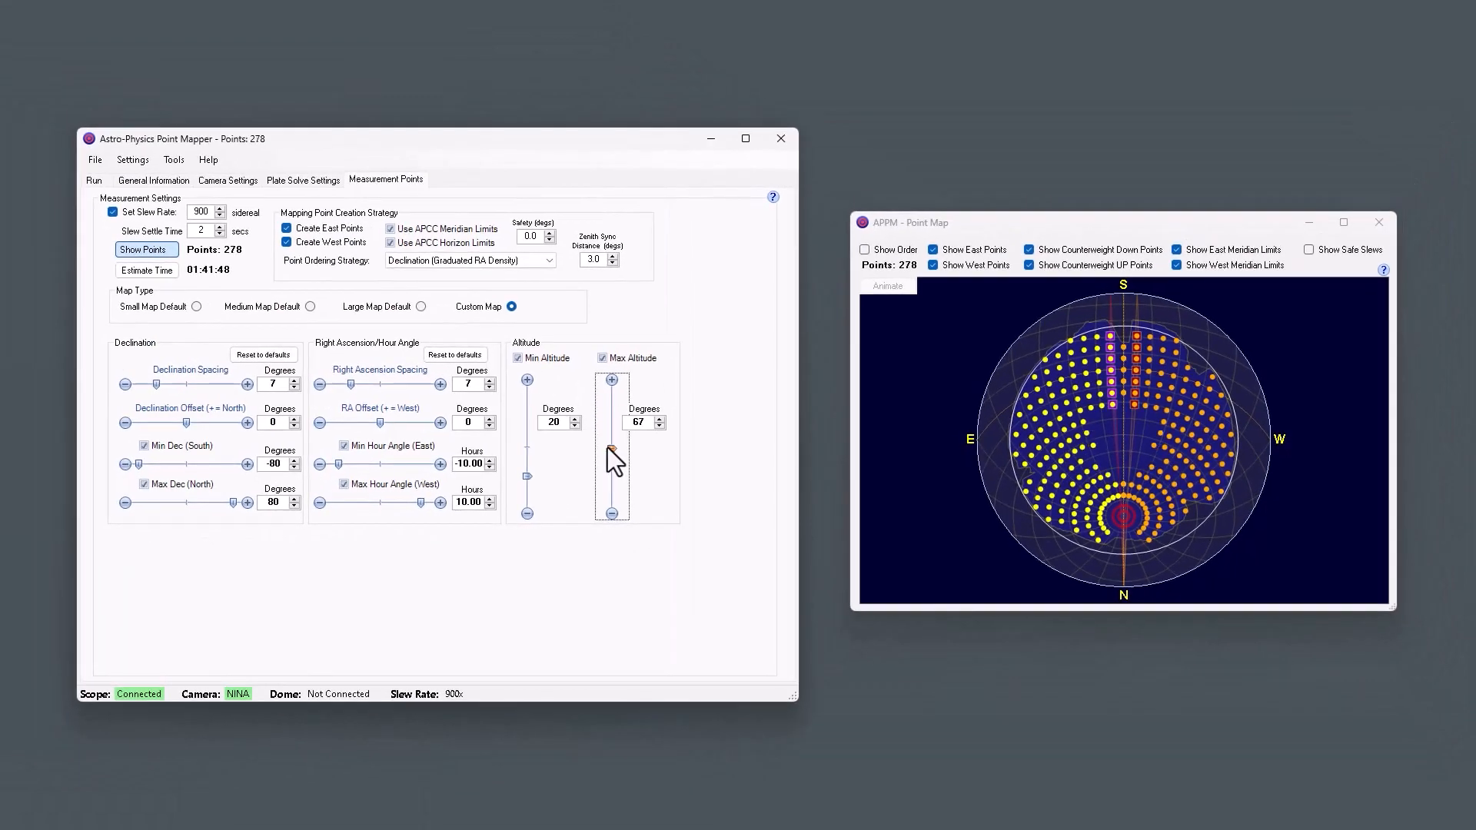